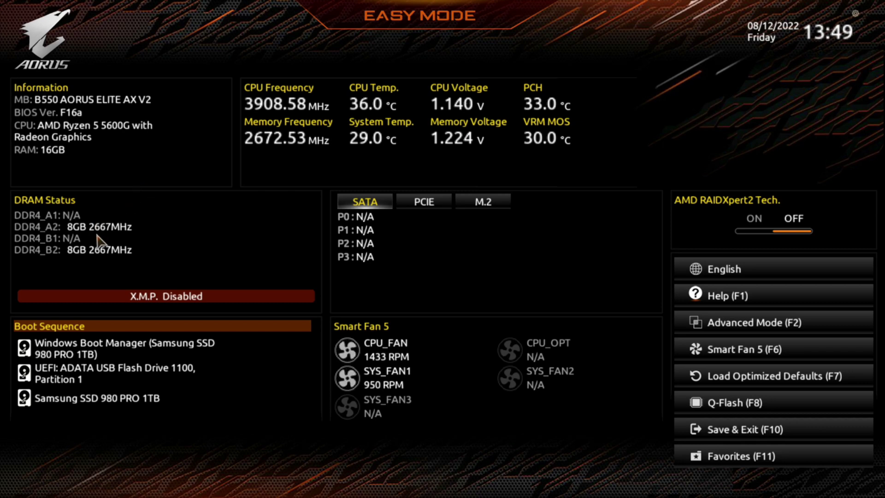
click(137, 291)
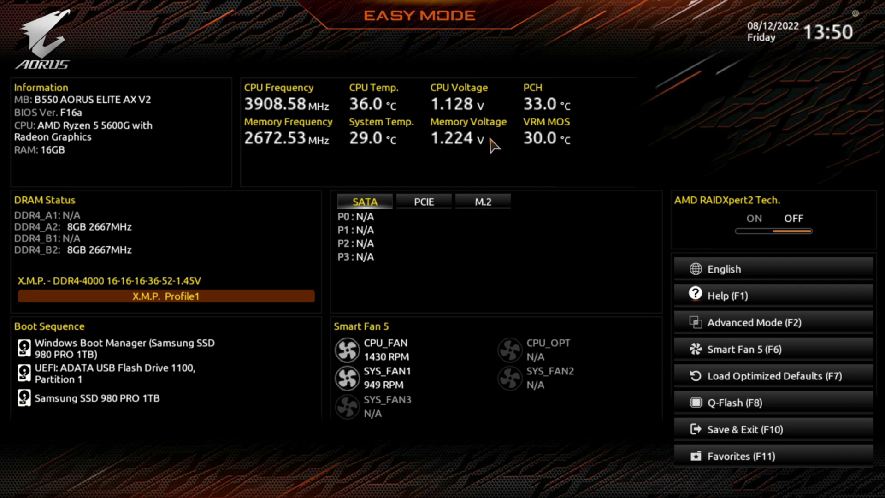
click(417, 202)
click(474, 203)
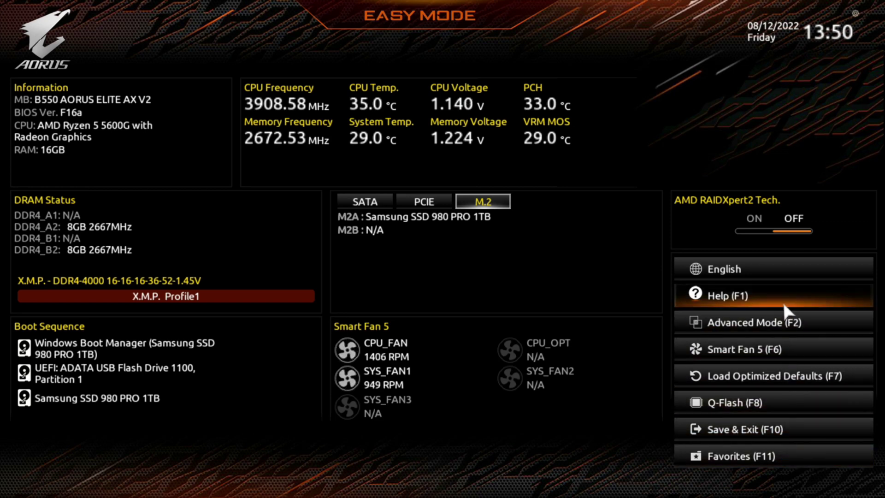
Open Smart Fan 5 and keep CPU_FAN as the monitored fan in the Monitor list
click(782, 349)
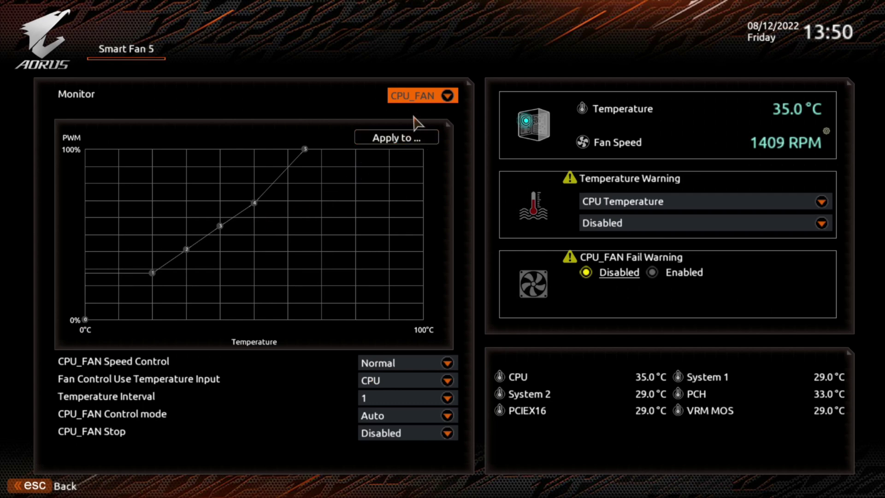
click(432, 97)
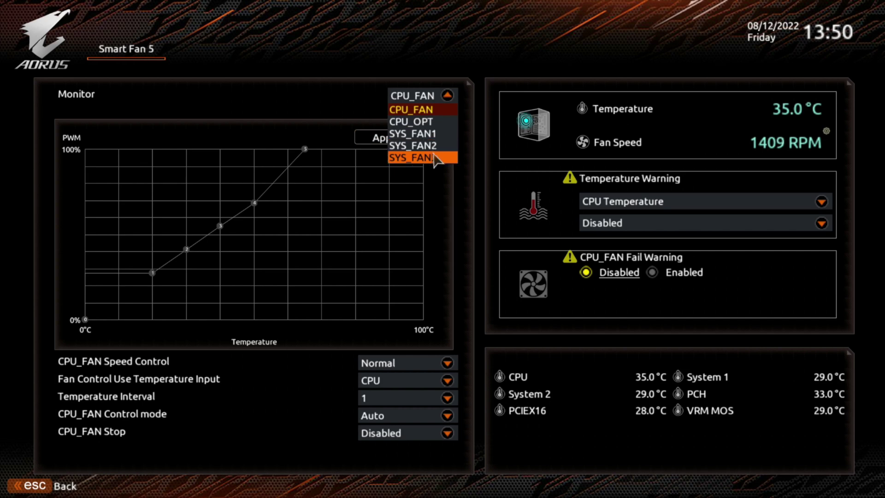
click(423, 68)
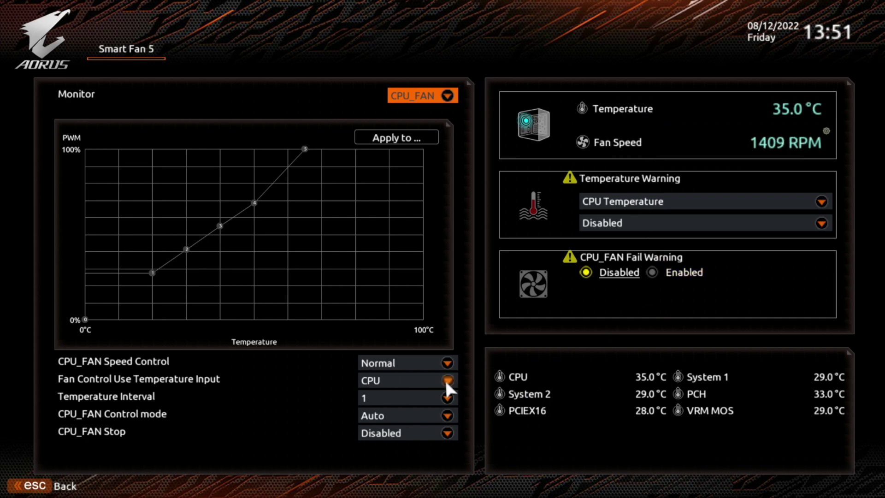
Go from Easy Mode to Advanced Mode and check Extreme Memory Profile in Favorites, then Tweaker
key(Escape)
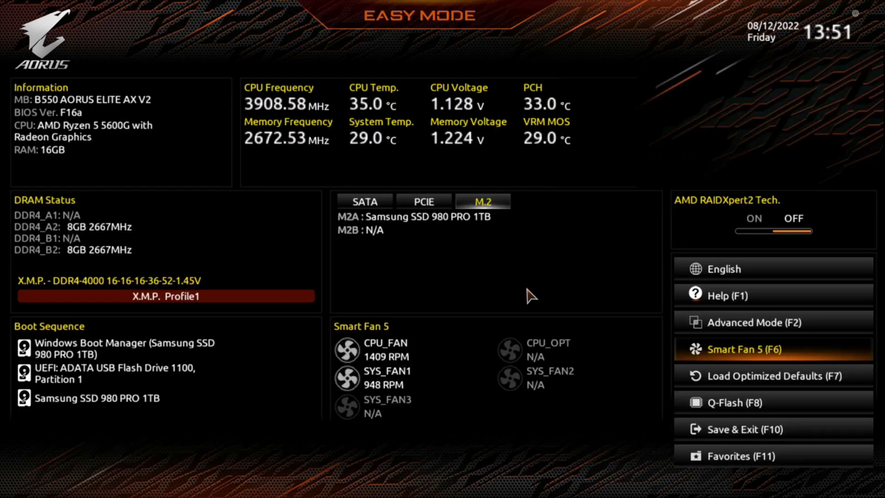
click(739, 321)
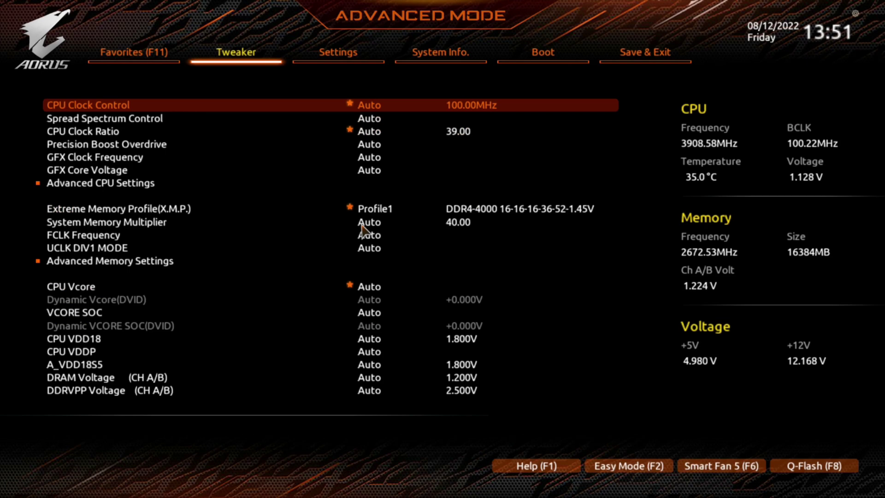
key(F11)
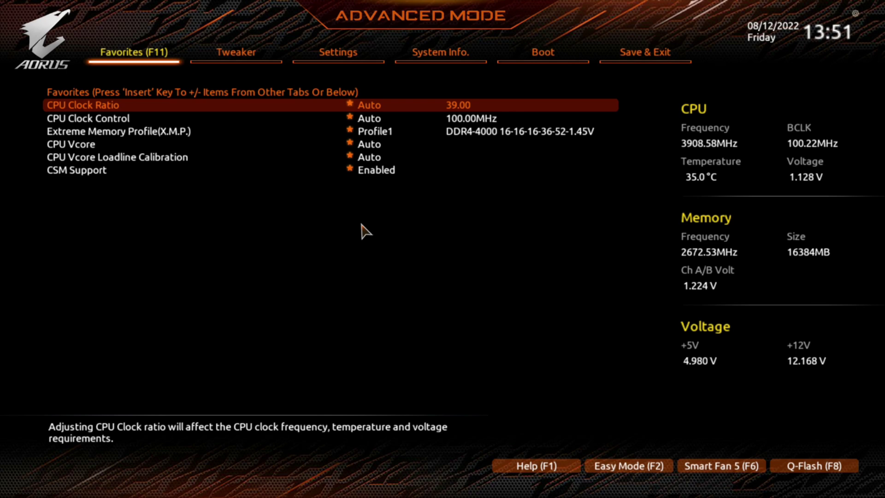
key(Down)
key(Down)
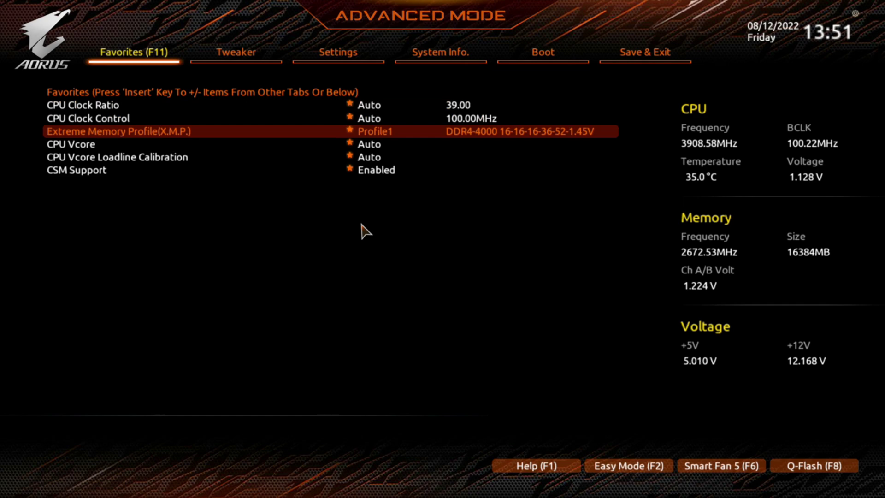
key(Right)
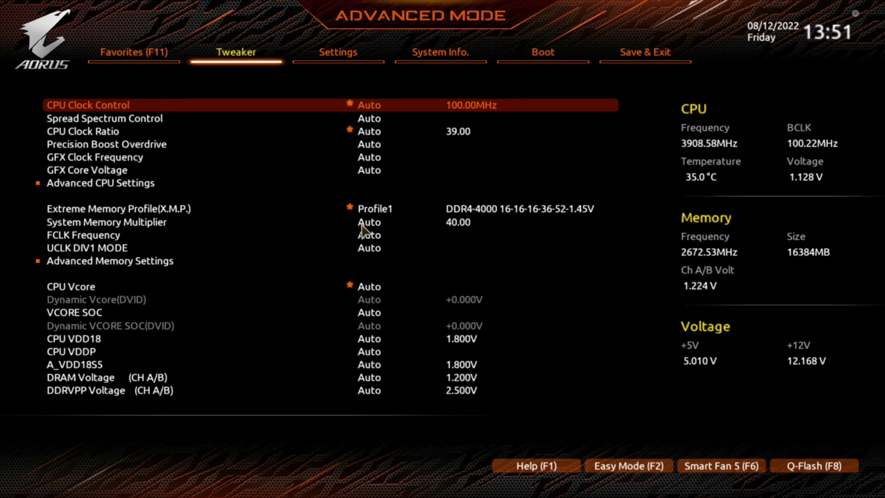
Read help for Spread Spectrum, CPU Clock Ratio and Precision Boost Overdrive, reaching Advanced CPU Settings
key(Down)
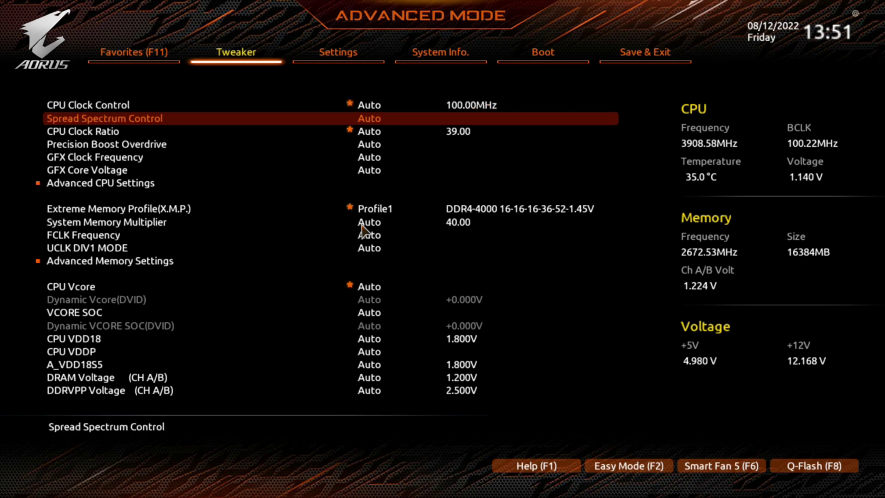
key(Down)
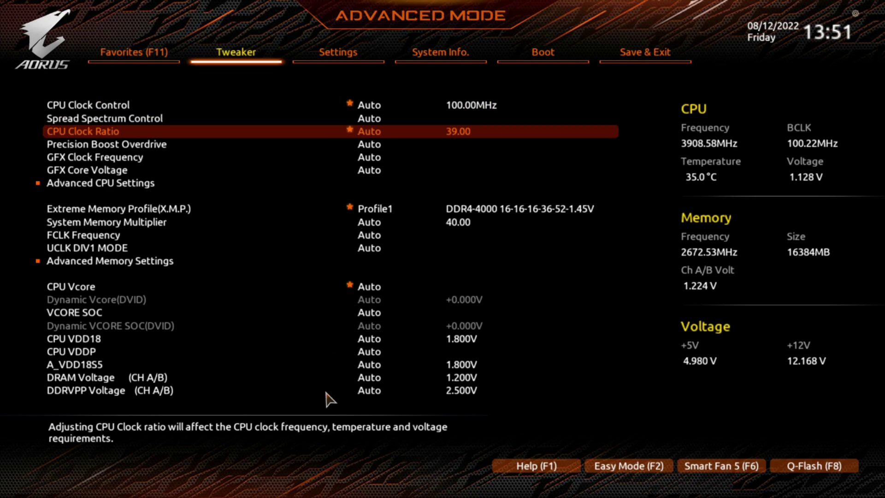
key(Up)
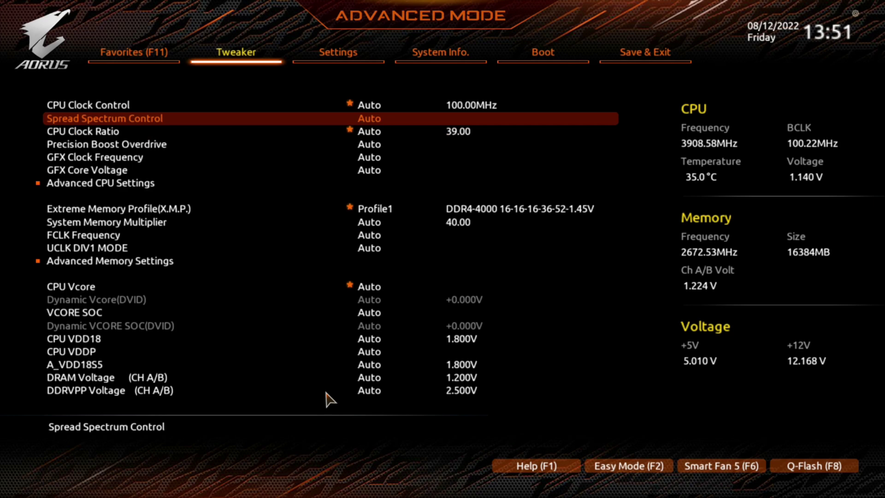
key(Down)
key(Down)
key(Up)
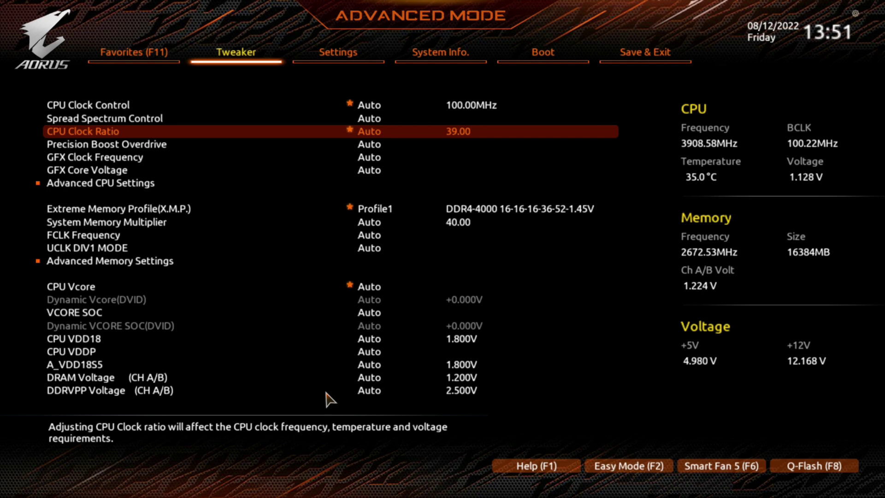
key(Down)
key(Down)
key(Down)
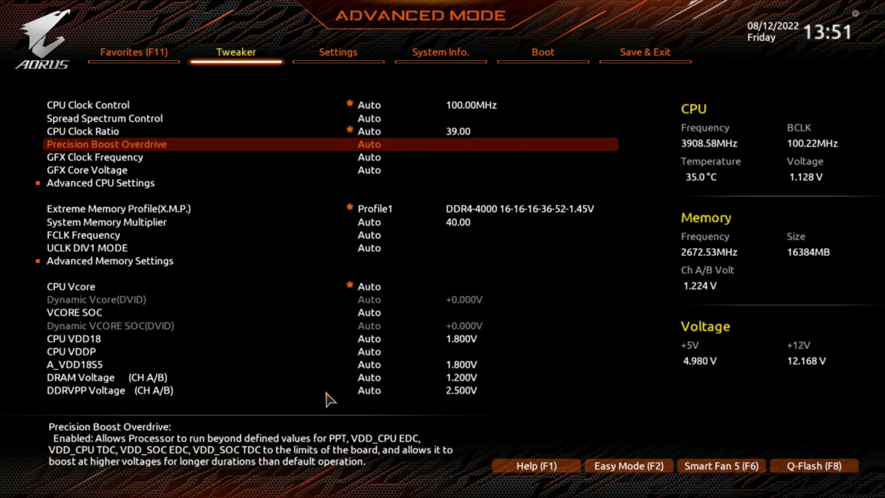
key(Down)
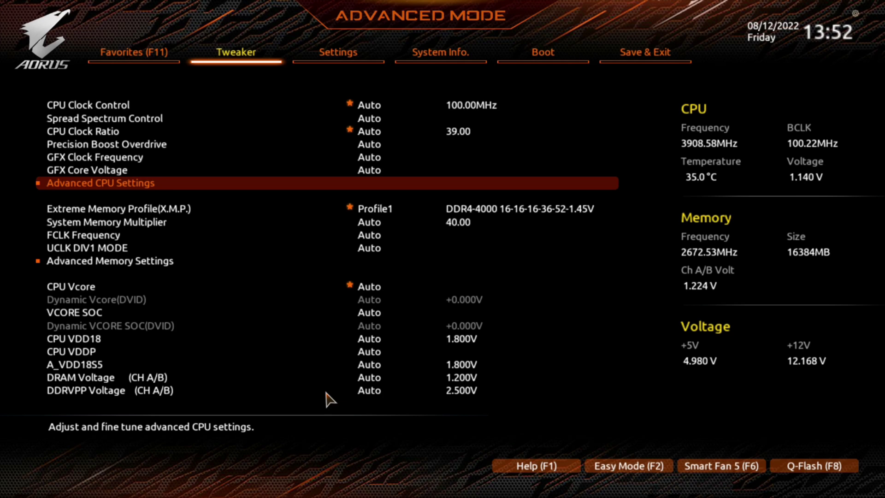
Open Advanced CPU Settings and read help for SVM, Cool&Quiet, Power Supply Idle, Downcore and SMT
key(Return)
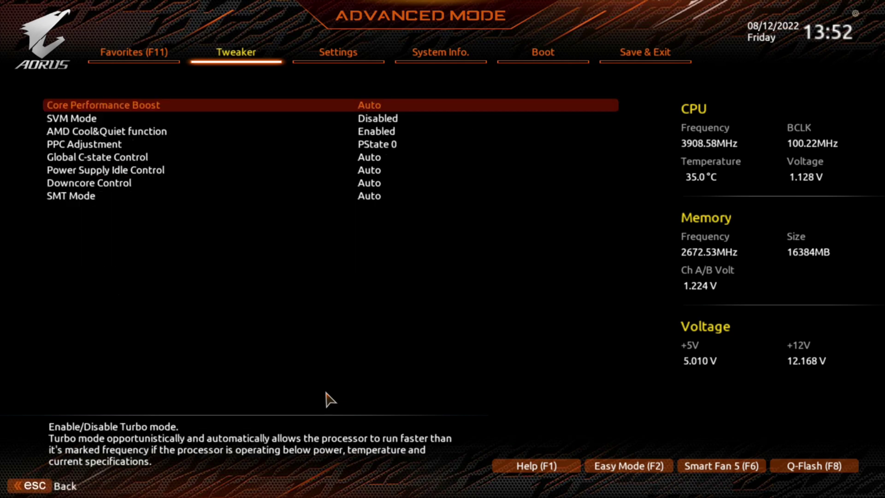
key(Down)
key(Down)
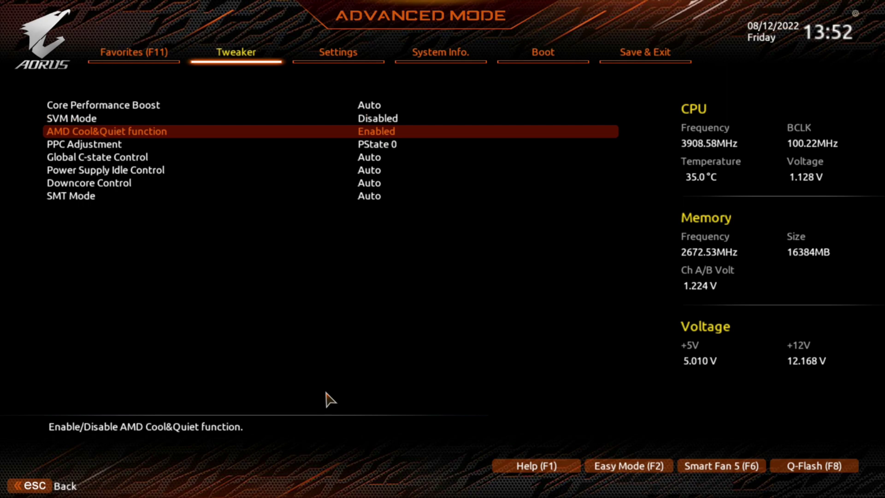
key(Up)
key(Up)
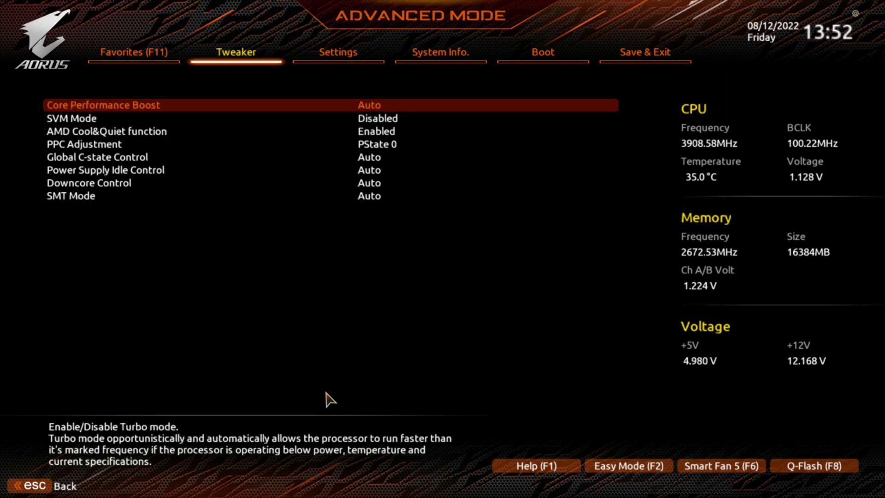
key(Down)
key(Down)
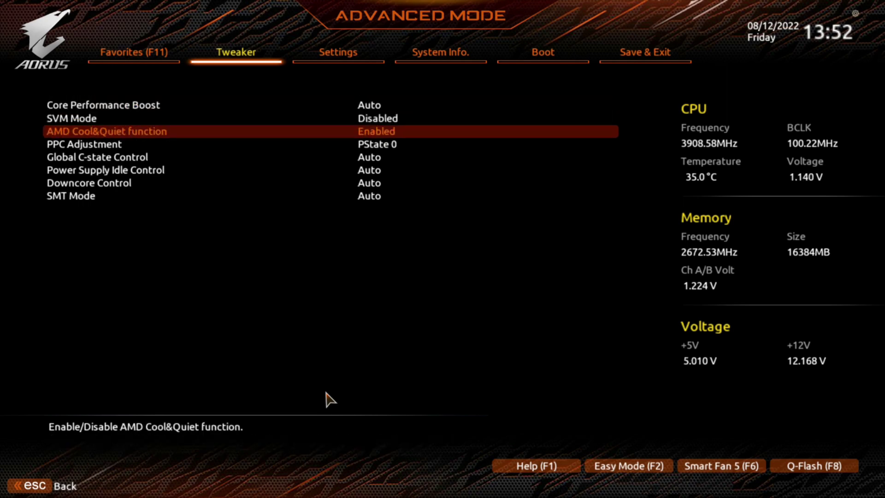
key(Down)
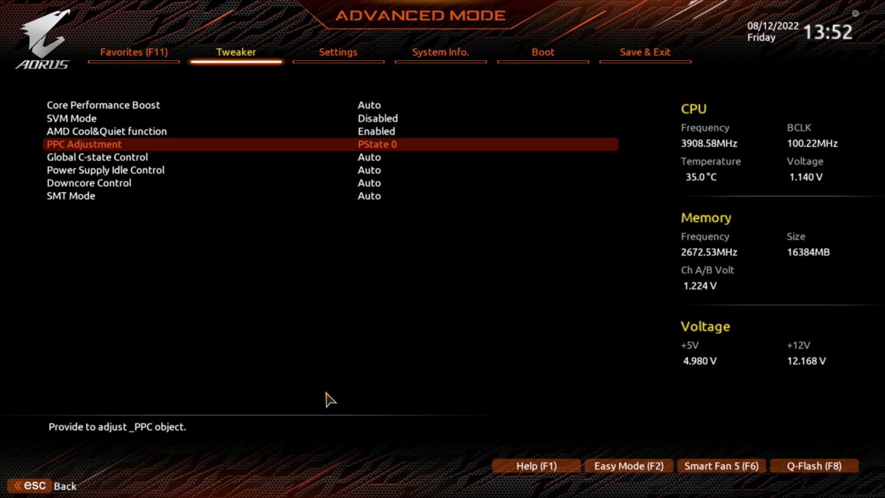
key(Down)
key(Down)
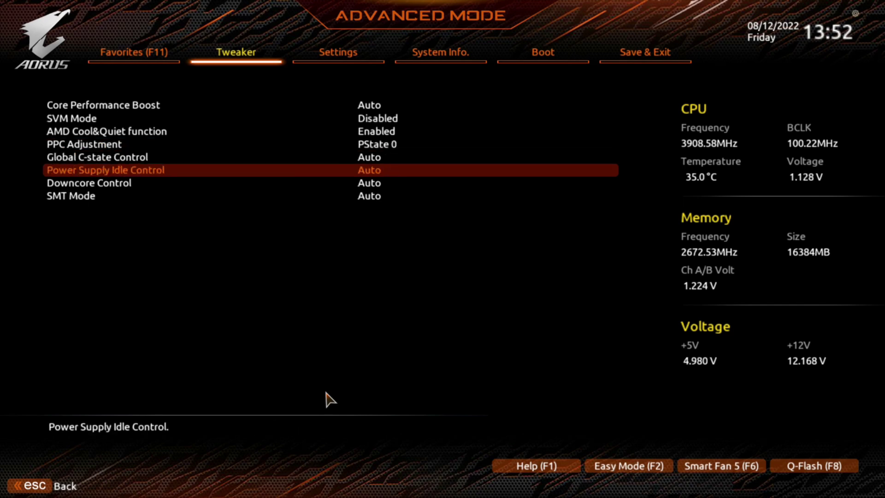
key(Down)
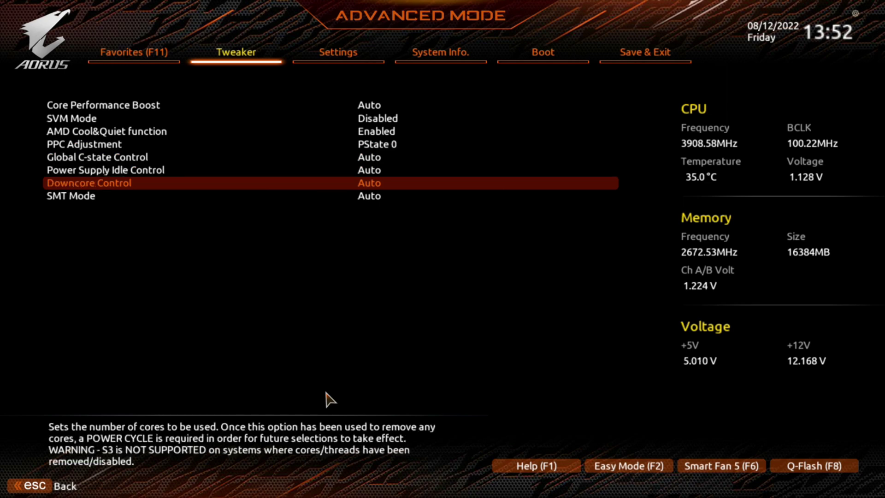
key(Down)
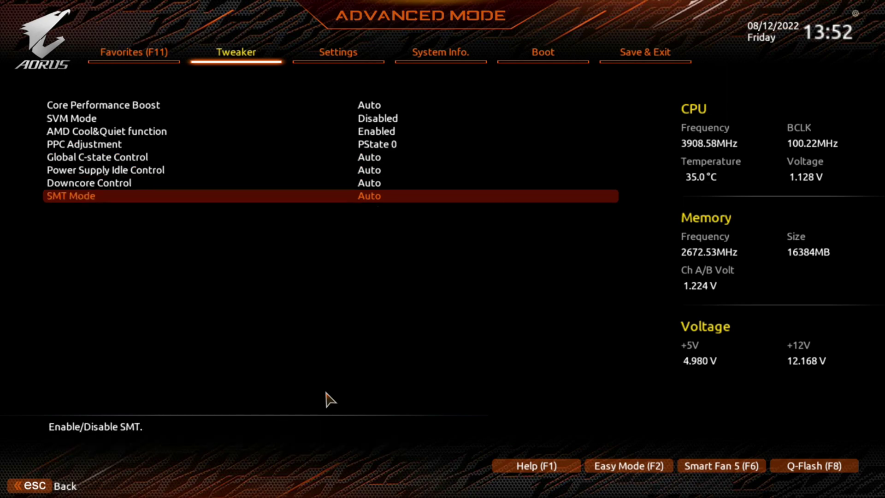
Back on Tweaker, read help for System Memory Multiplier, FCLK Frequency and UCLK DIV1 MODE
key(Escape)
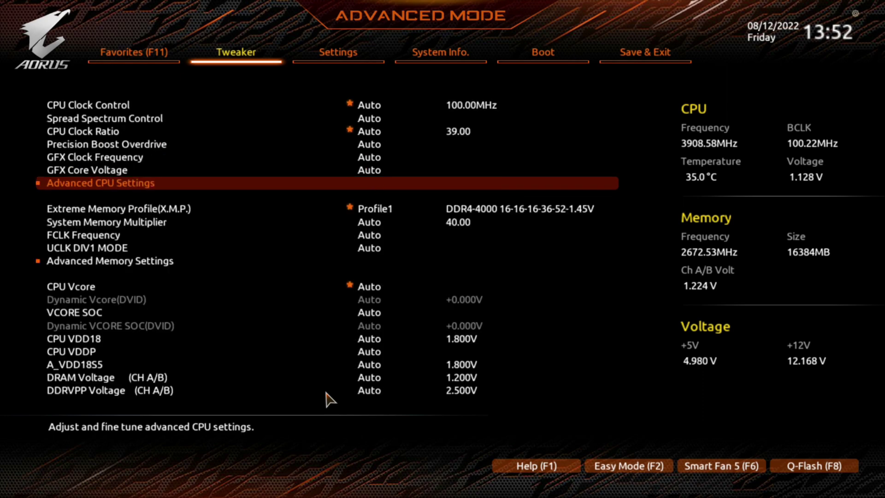
key(Down)
key(Down)
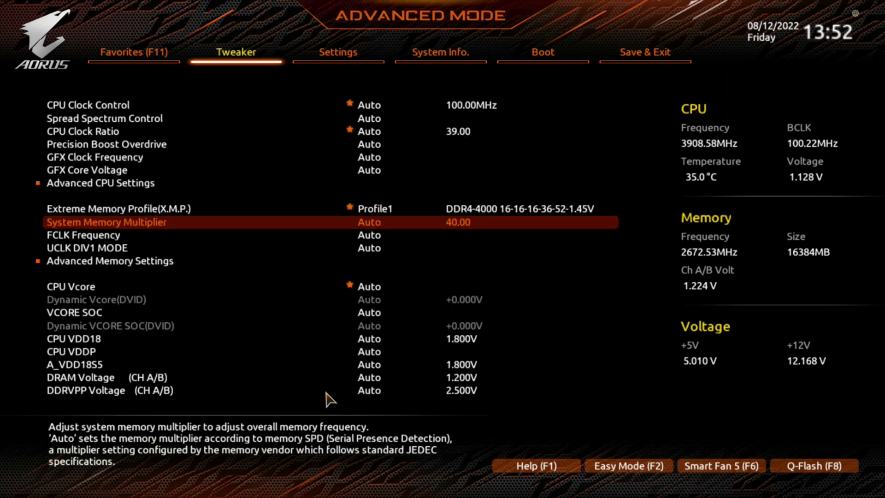
key(Down)
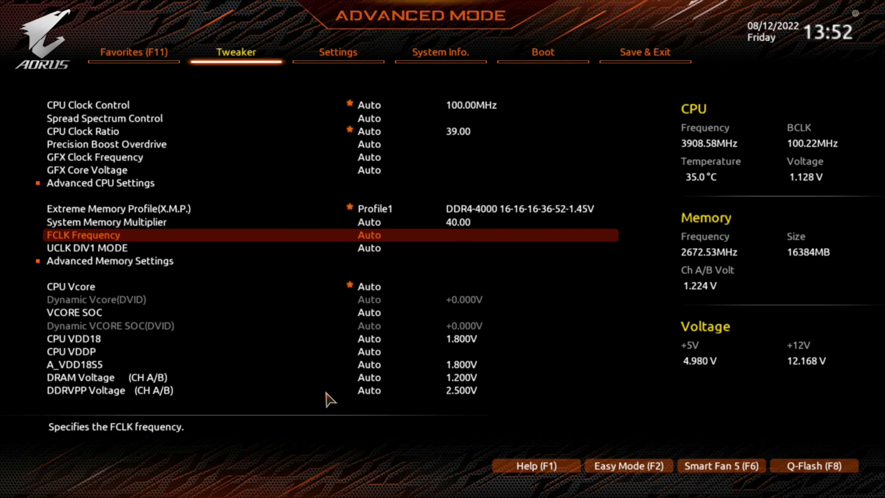
key(Down)
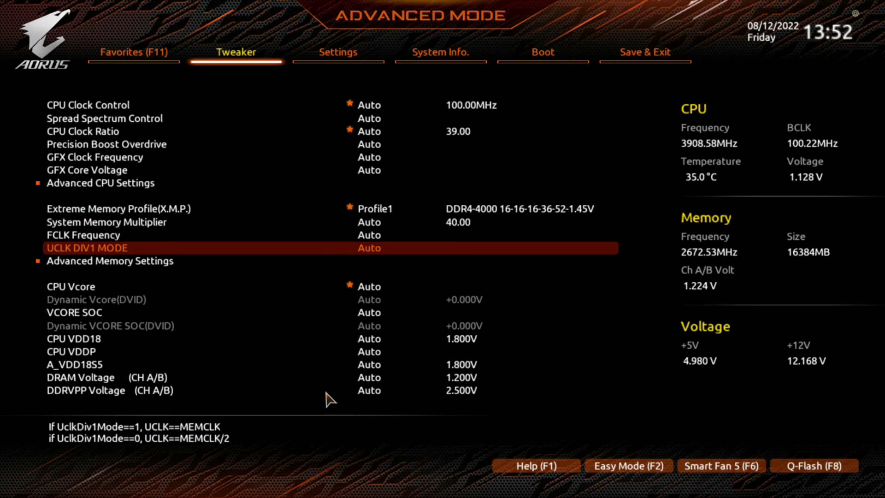
key(Up)
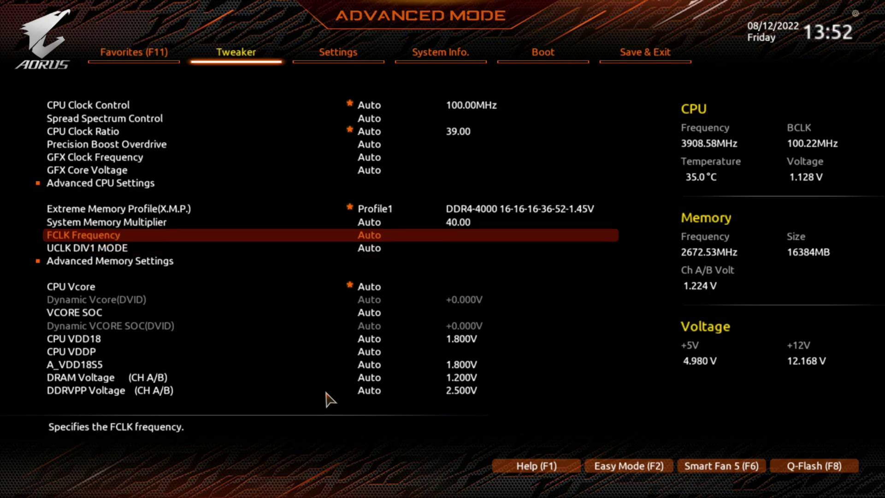
key(Up)
key(Down)
key(Down)
key(Down)
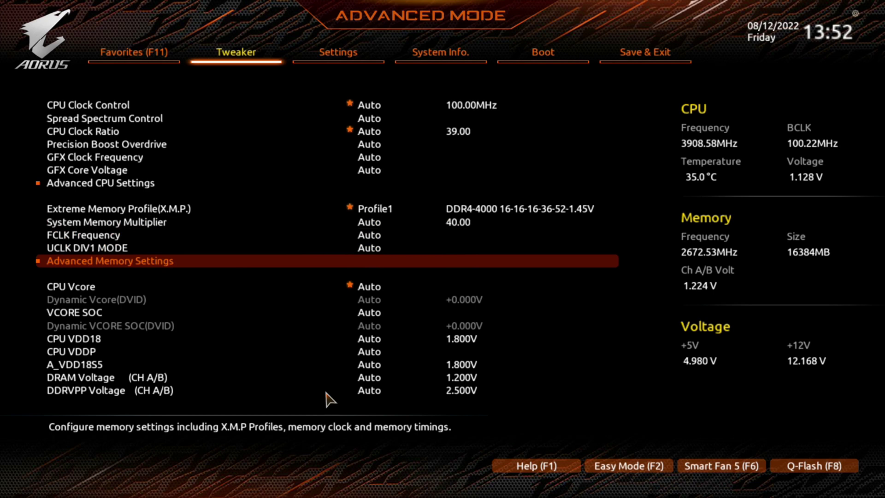
In Advanced Memory Settings, view the DDR4_A2 module's SPD Info, then close it
key(Return)
key(Return)
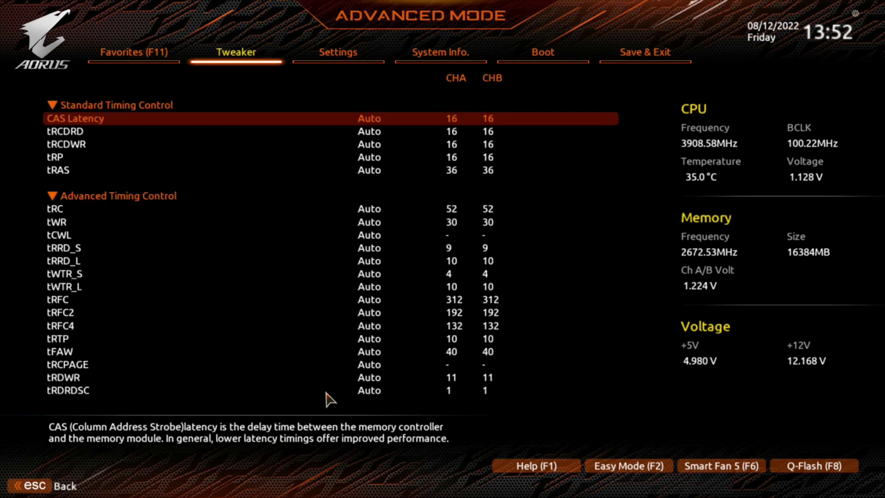
key(Escape)
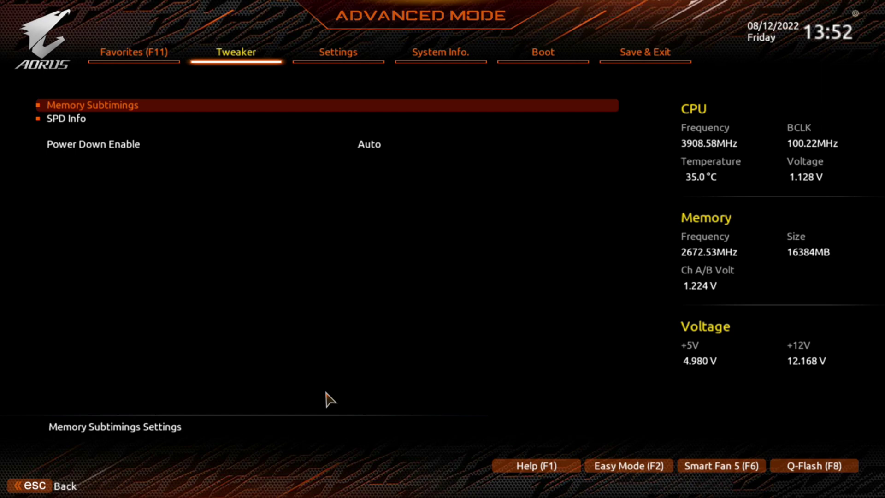
key(Down)
key(Return)
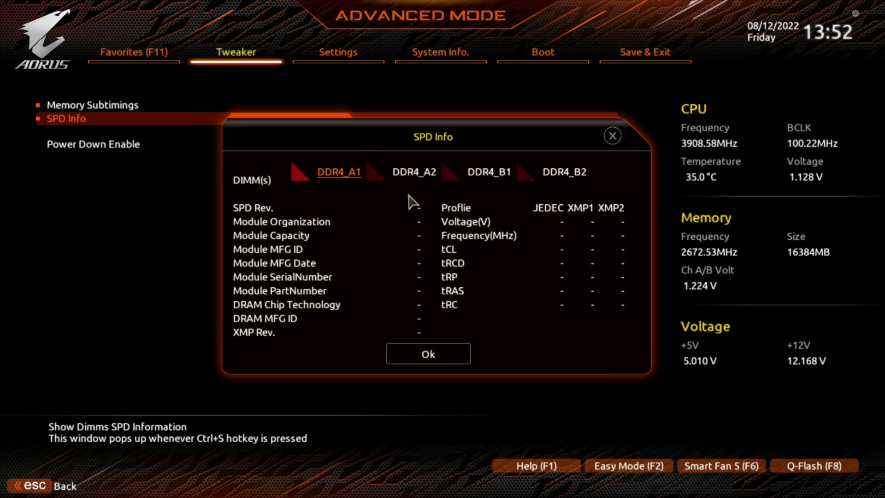
click(414, 174)
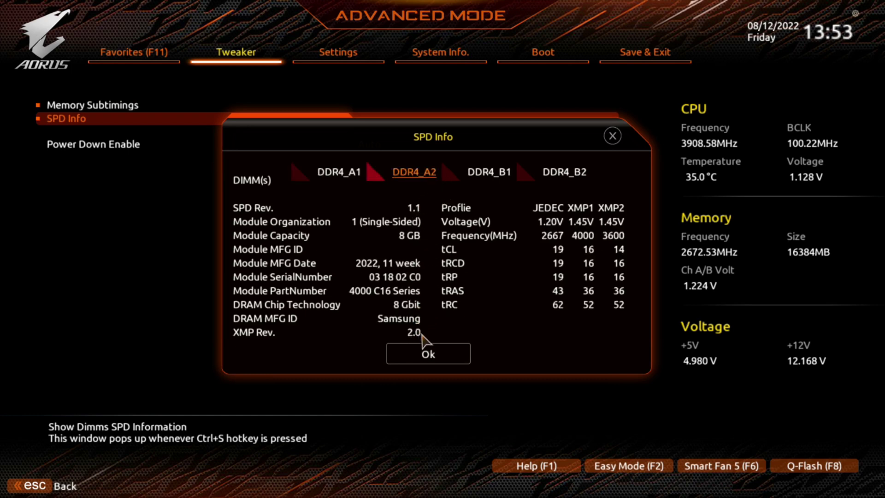
click(419, 362)
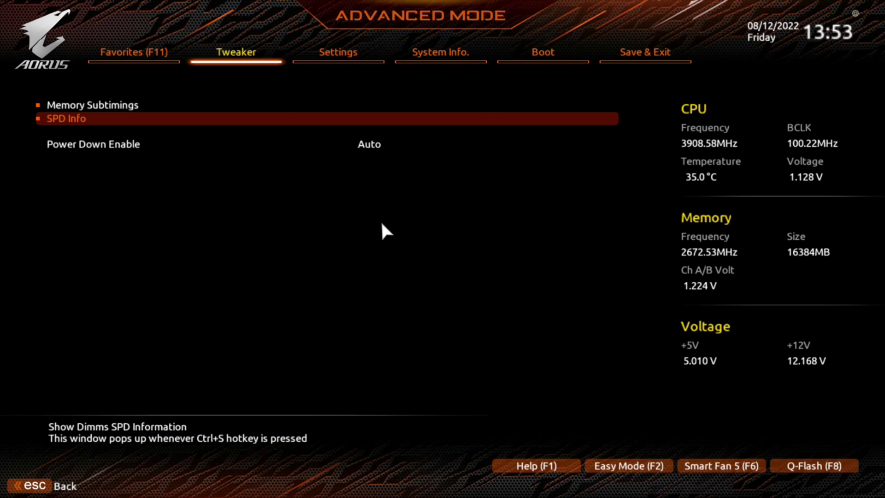
Open CPU/VRM Settings and compare CPU Vcore and Vcore SOC Loadline Calibration, both on Auto
key(Escape)
key(Down)
key(Down)
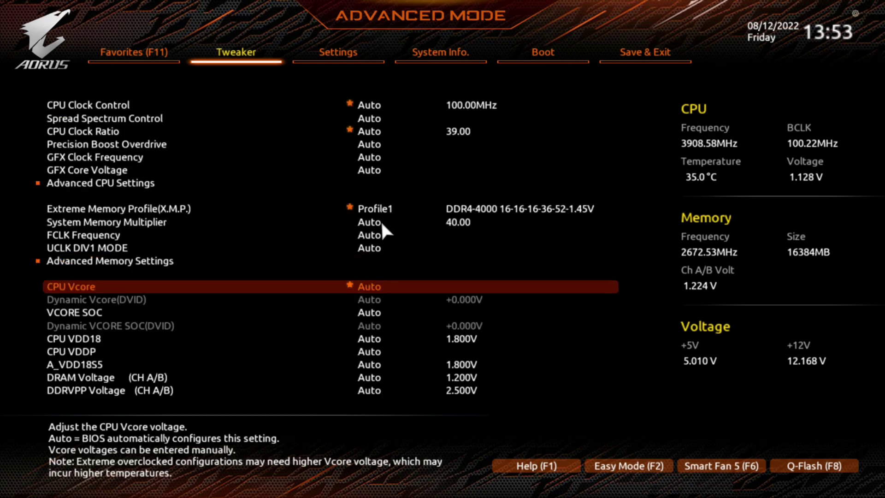
key(Down)
key(Down)
key(Down)
key(Down)
key(Down)
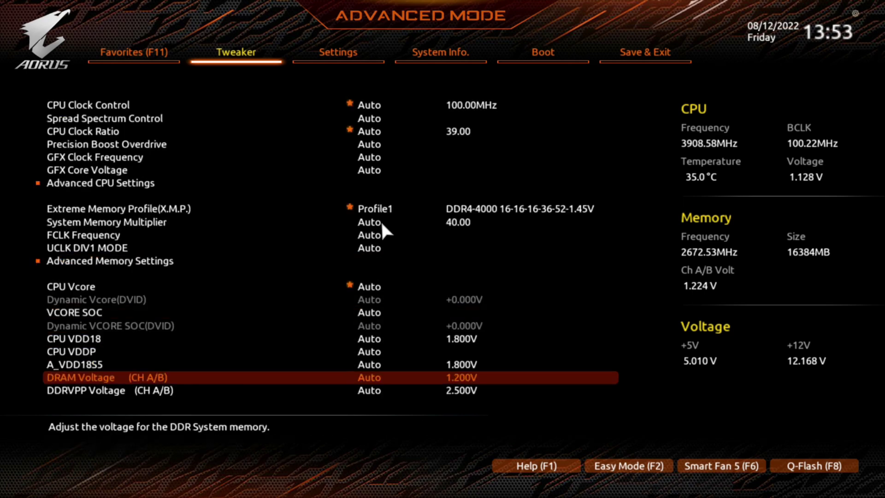
key(Down)
key(Down)
key(Down)
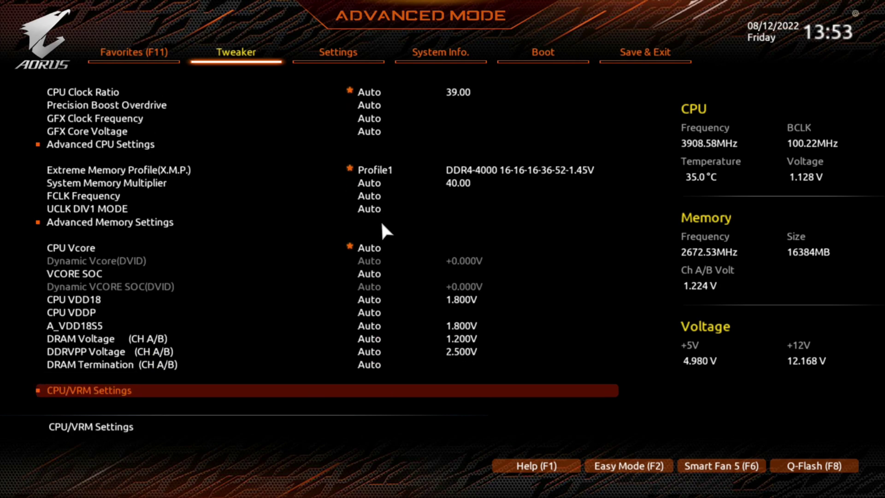
key(Up)
key(Return)
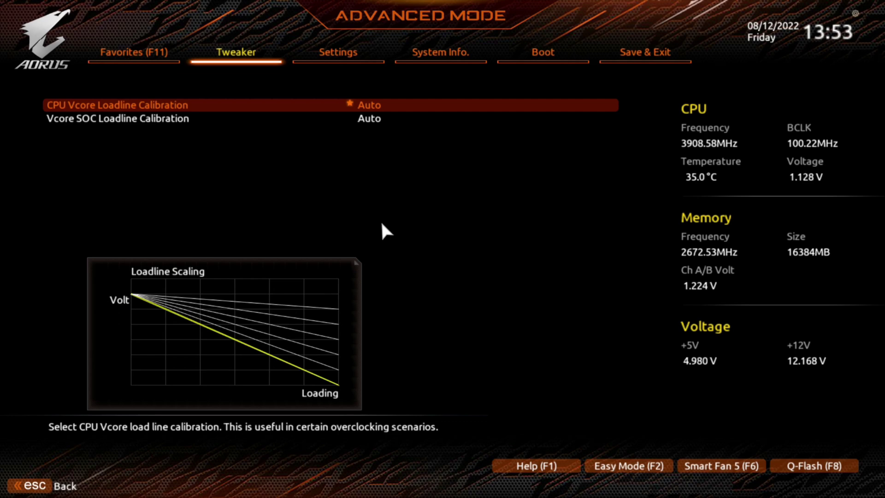
key(Down)
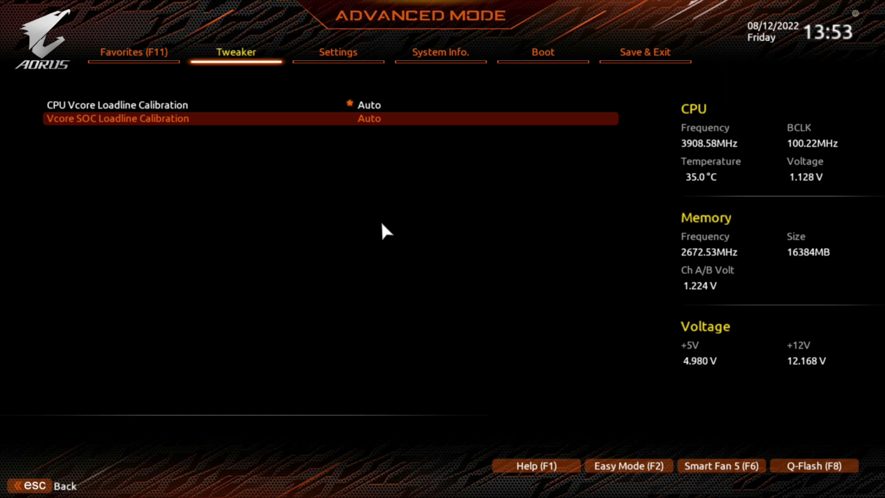
key(Up)
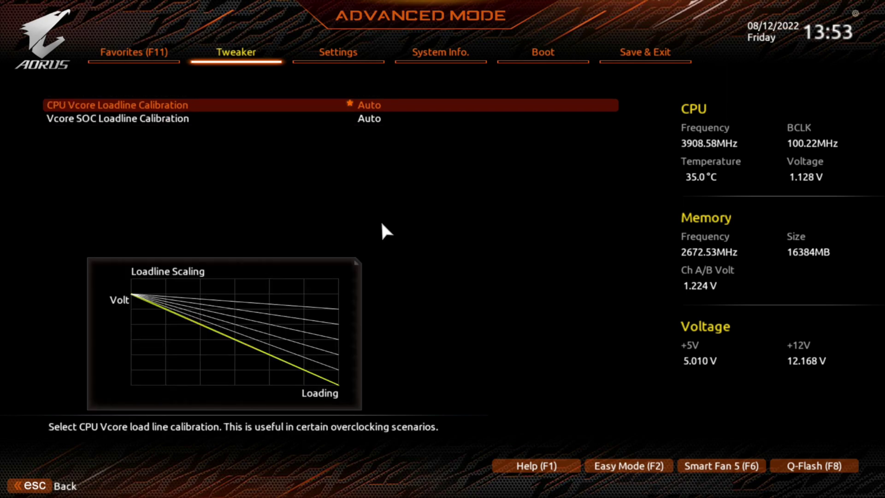
key(Escape)
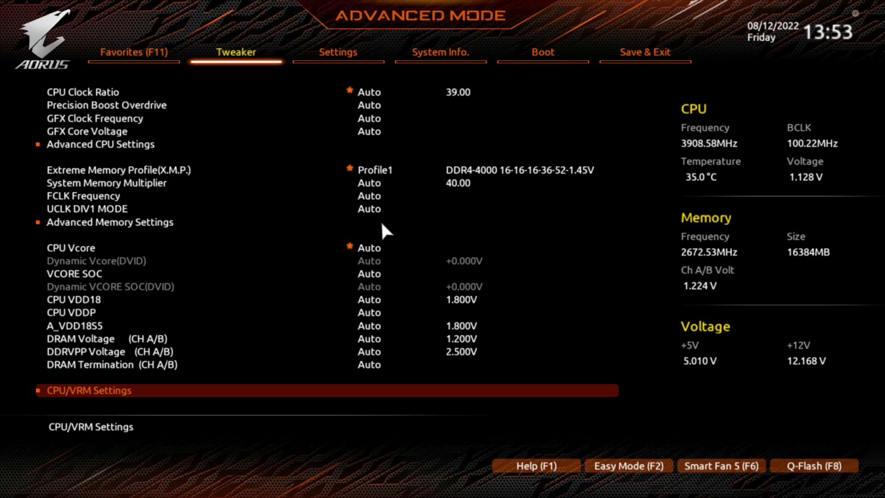
In Settings, review the Platform Power options: ErP, Soft-Off, Wake on LAN, HPET, CEC 2019 Ready
key(Right)
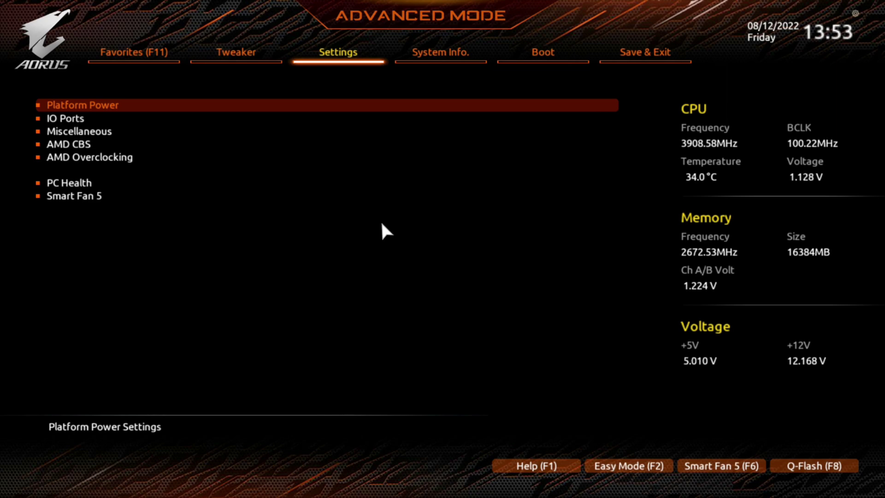
key(Return)
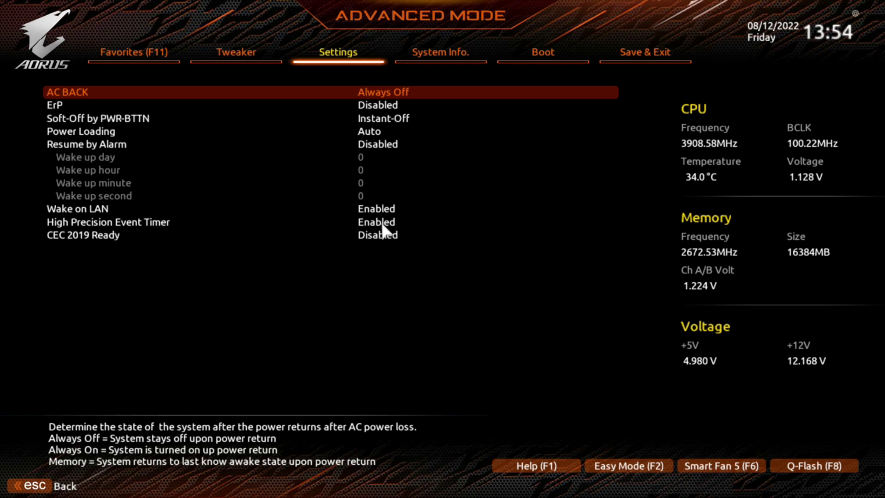
key(Down)
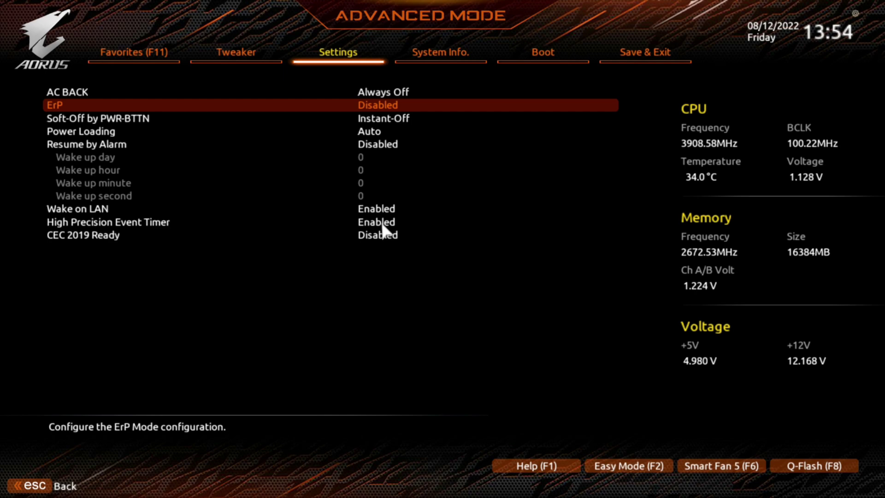
key(Down)
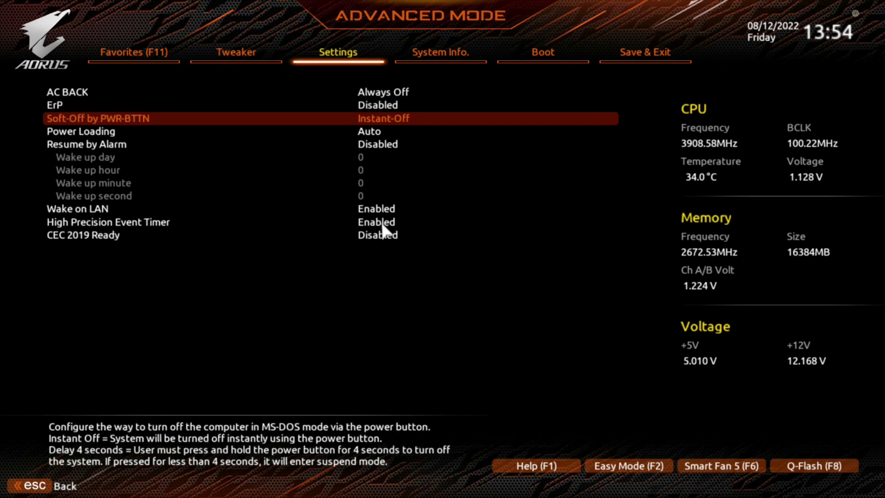
key(Down)
key(Down)
key(Down)
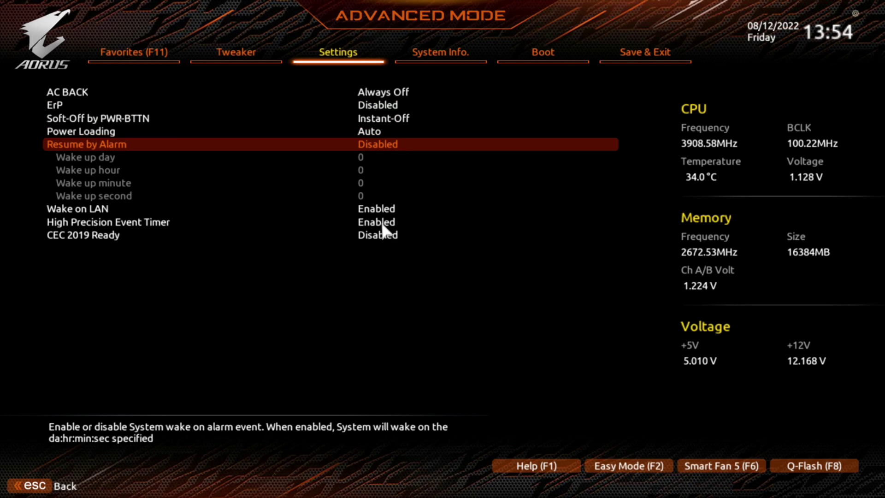
key(Down)
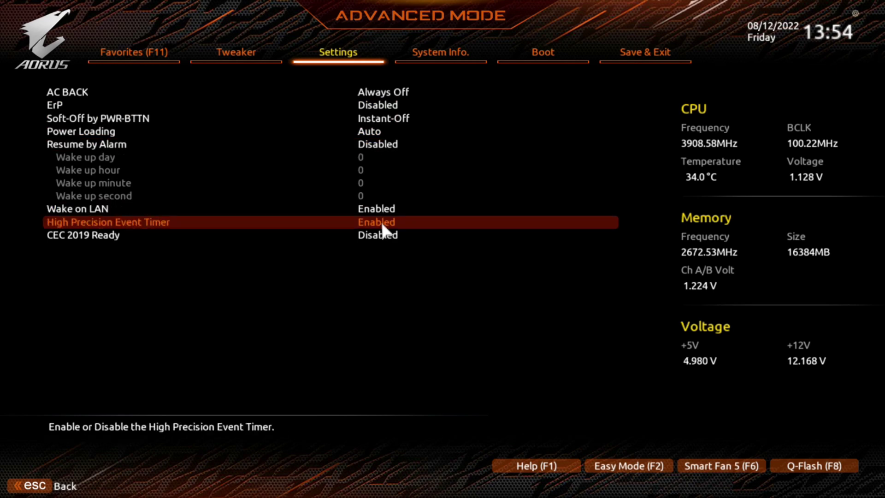
key(Down)
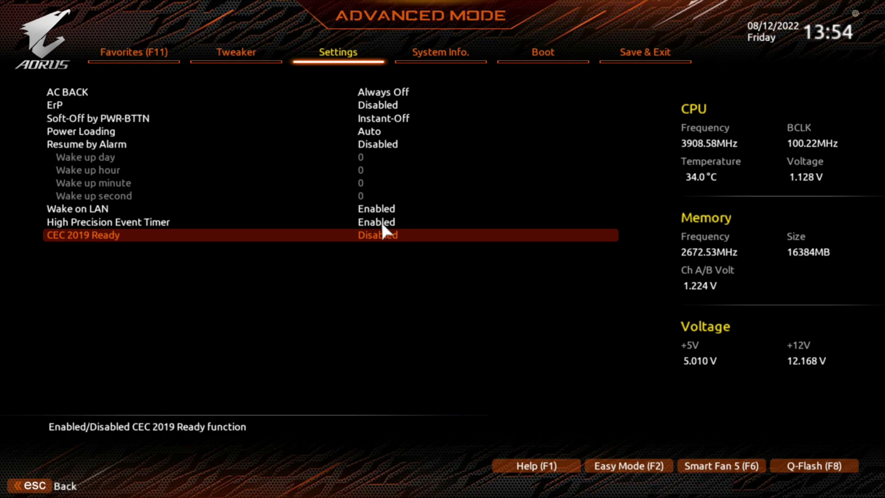
Open the IO Ports list, with Initial Display Output on PCIe 1 Slot
key(Escape)
key(Down)
key(Return)
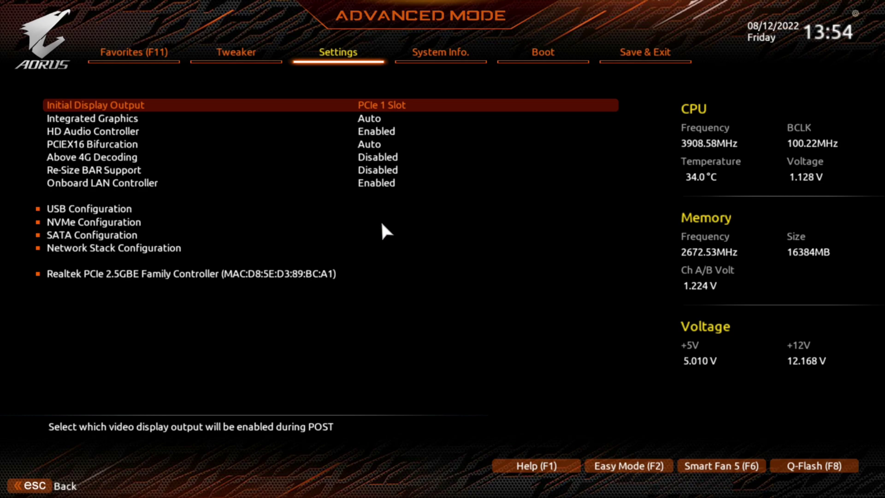
key(Down)
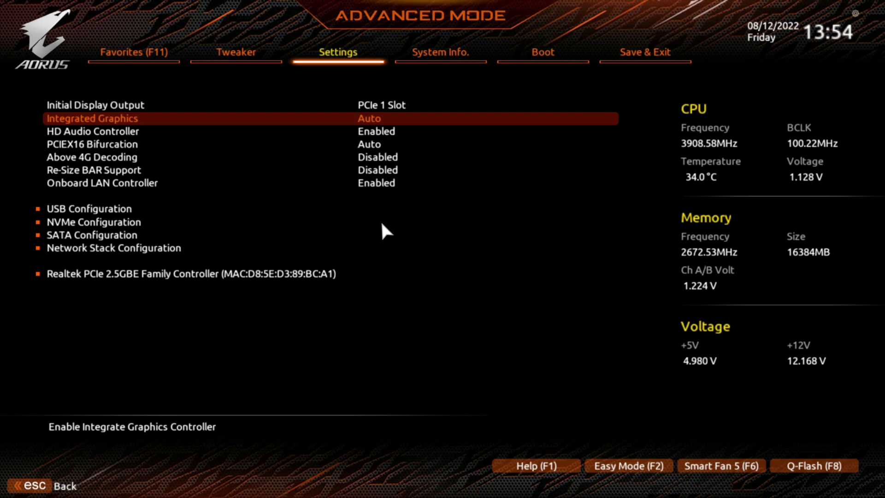
key(Down)
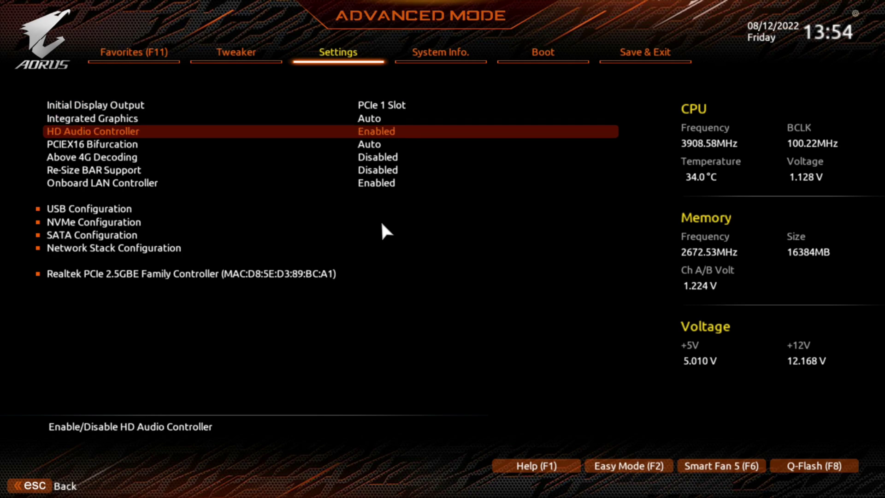
key(Down)
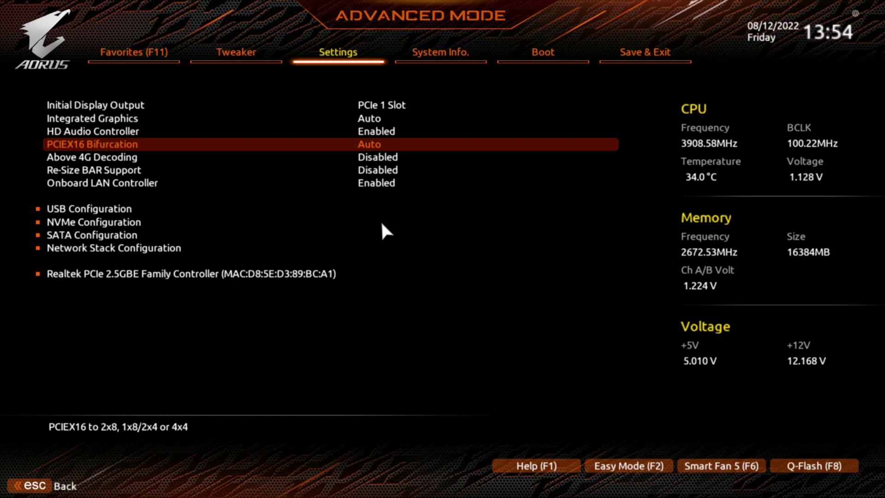
key(Down)
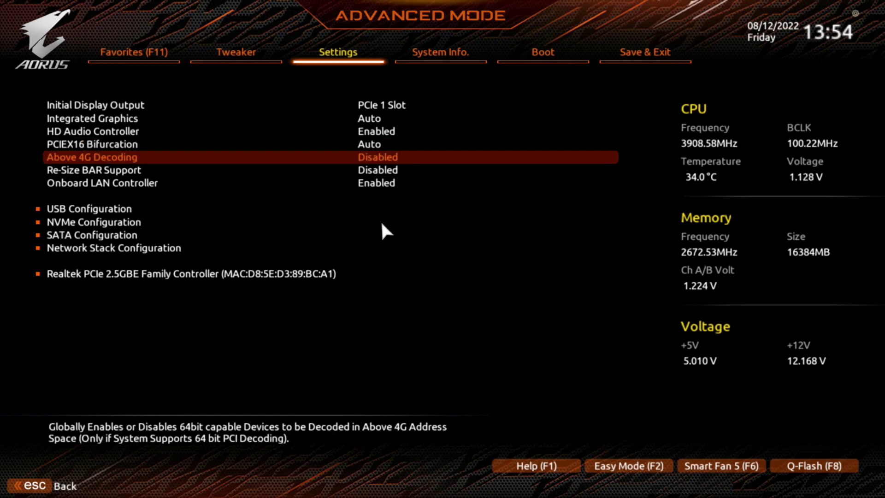
key(Down)
key(Down)
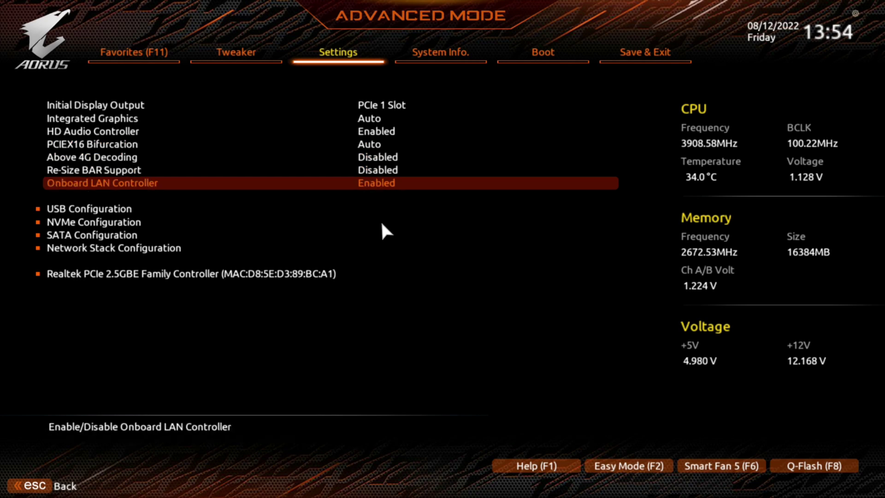
key(Down)
key(Up)
key(Up)
key(Up)
key(Up)
key(Down)
key(Down)
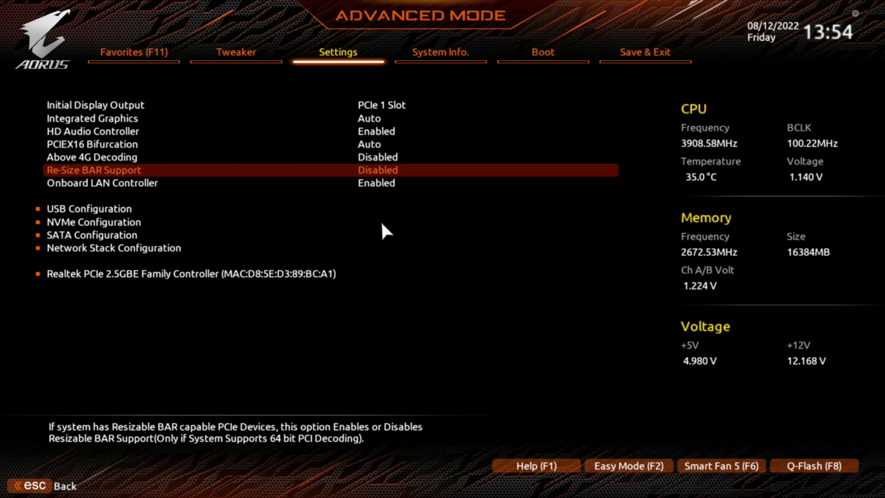
key(Down)
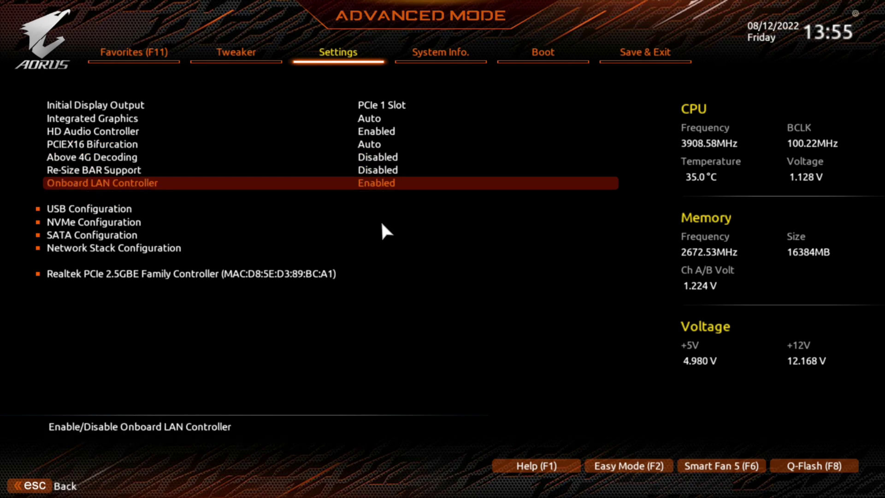
key(Down)
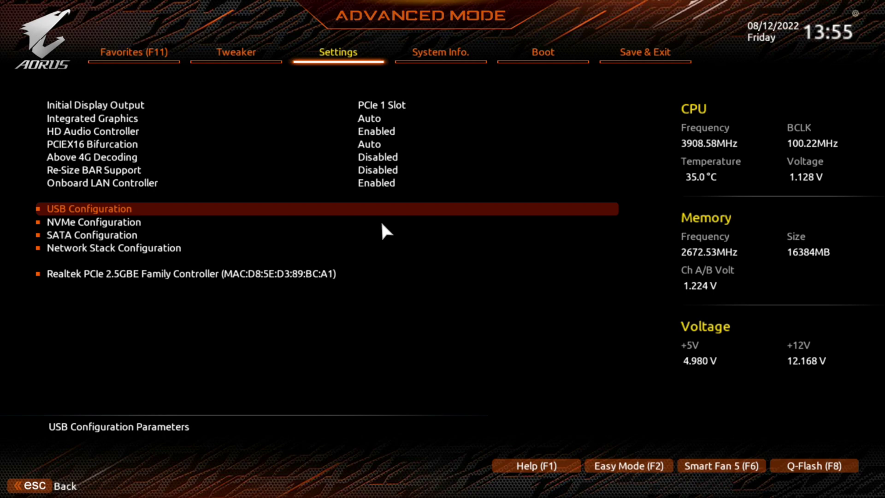
Review USB Configuration options, including Legacy USB Support and XHCI Hand-off
key(Return)
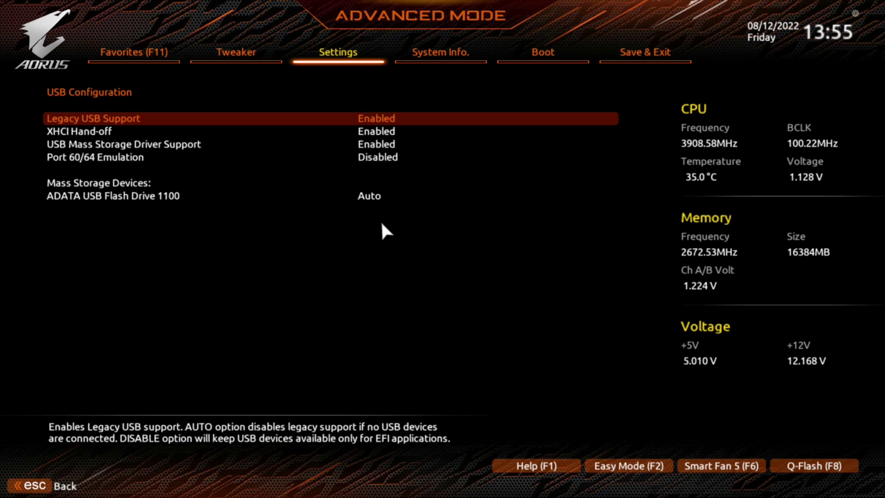
key(Down)
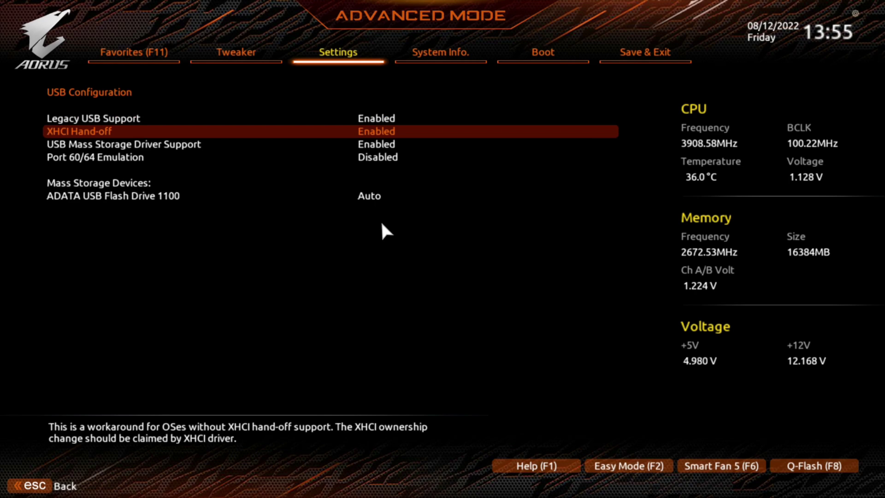
key(Up)
key(Down)
key(Down)
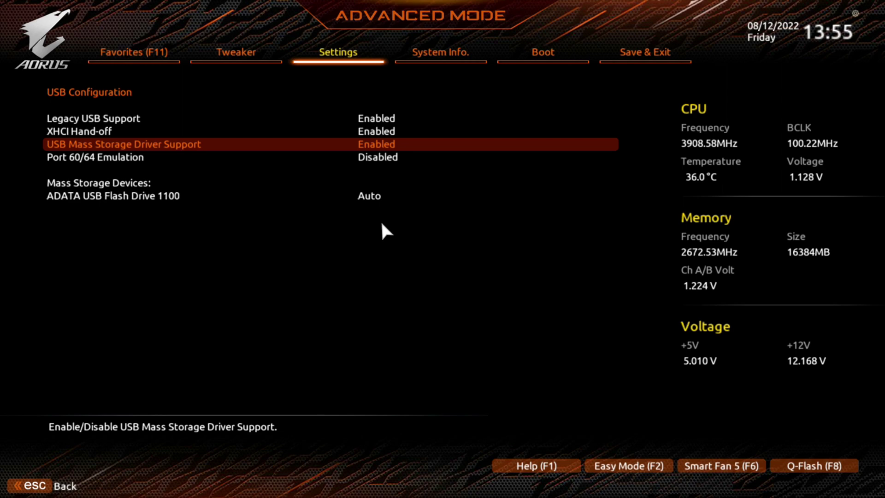
key(Down)
key(Down)
key(Escape)
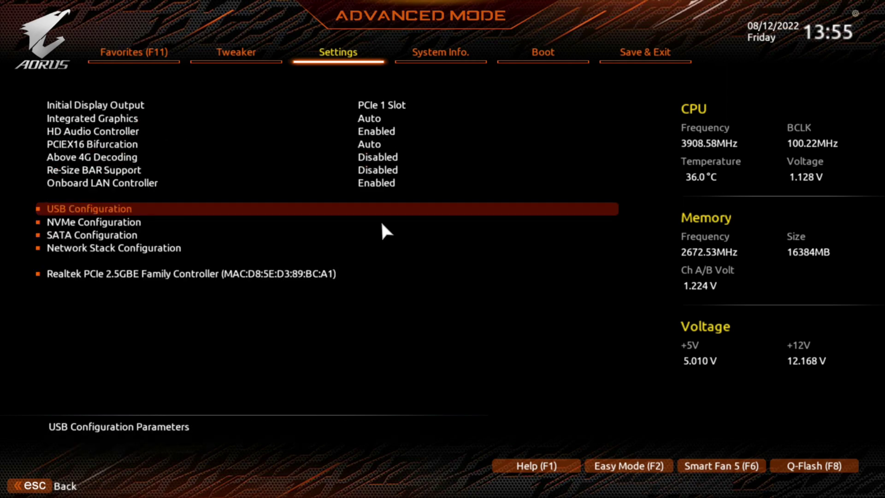
Check the Samsung SSD 980 PRO 1TB under NVMe Configuration, then the SATA Configuration
key(Down)
key(Return)
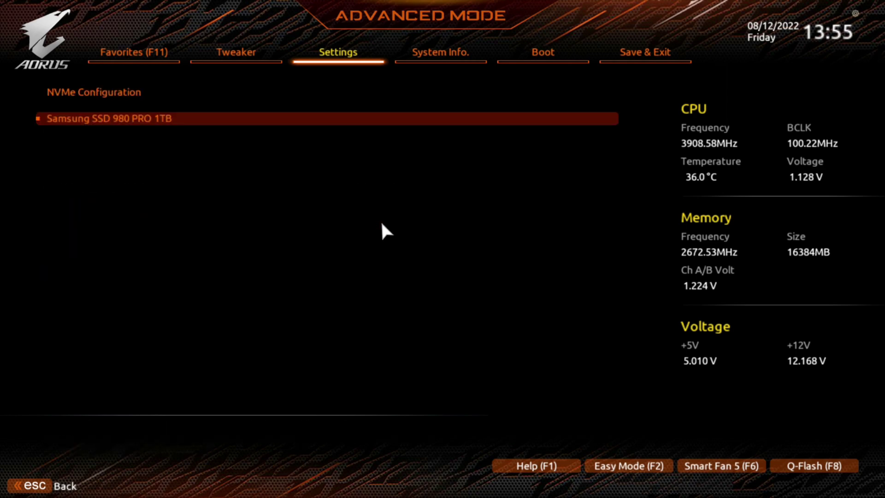
key(Return)
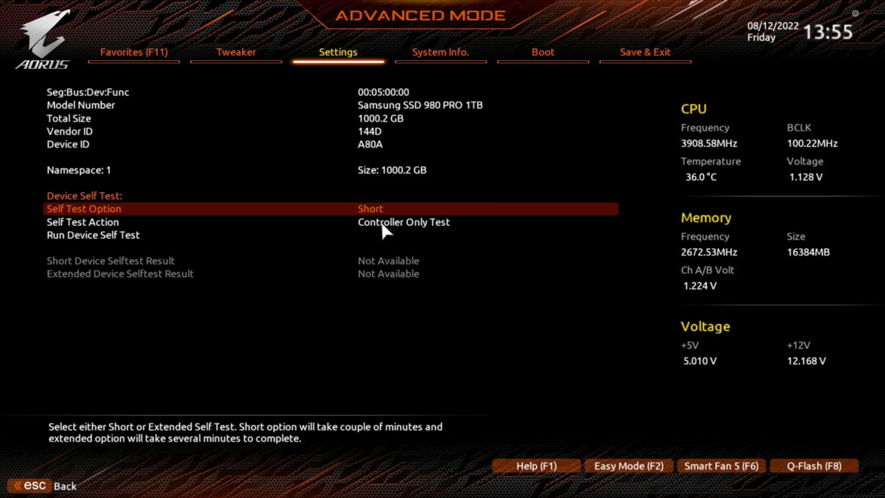
key(Escape)
key(Escape)
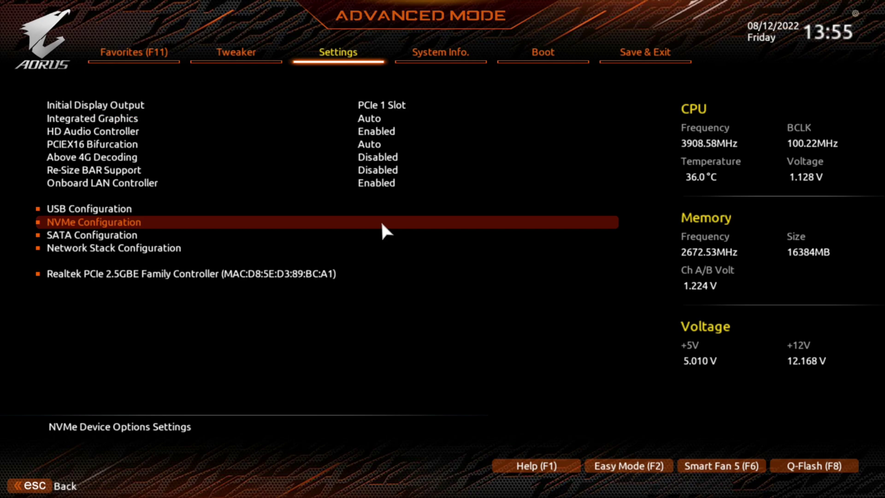
key(Down)
key(Return)
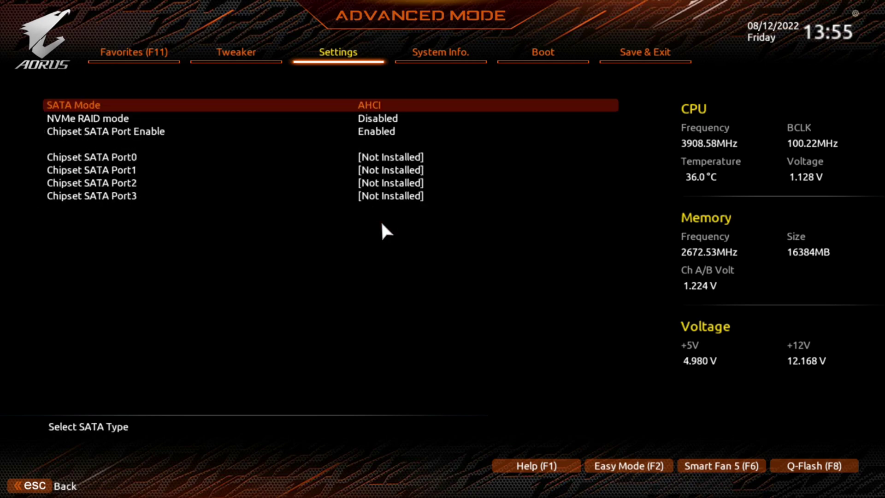
key(Escape)
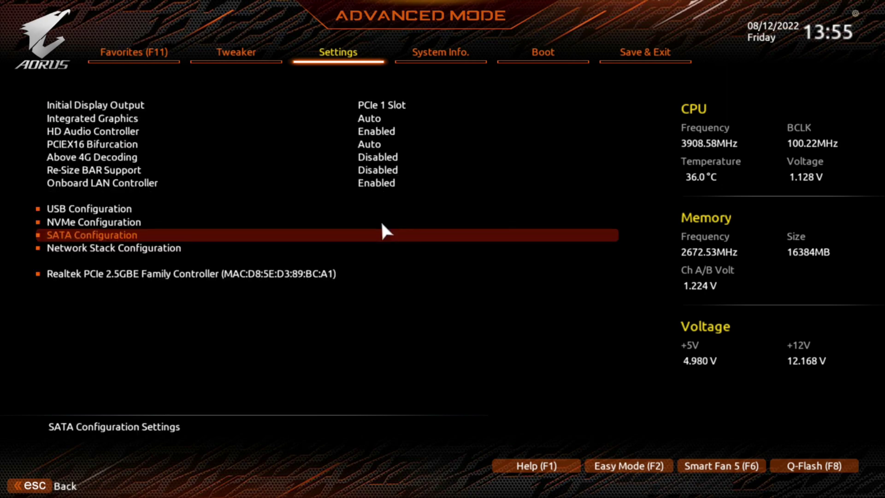
Check Network Stack and Realtek controller info, then show System Info (BIOS F16a)
key(Down)
key(Return)
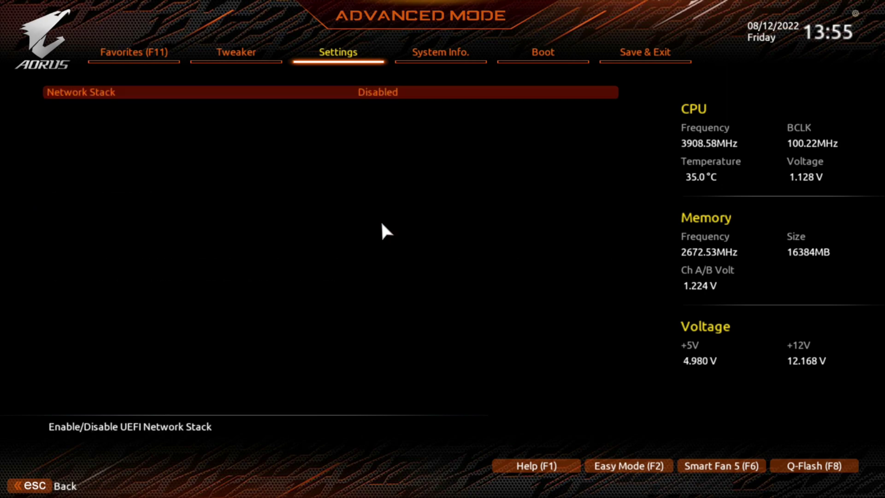
key(Escape)
key(Down)
key(Return)
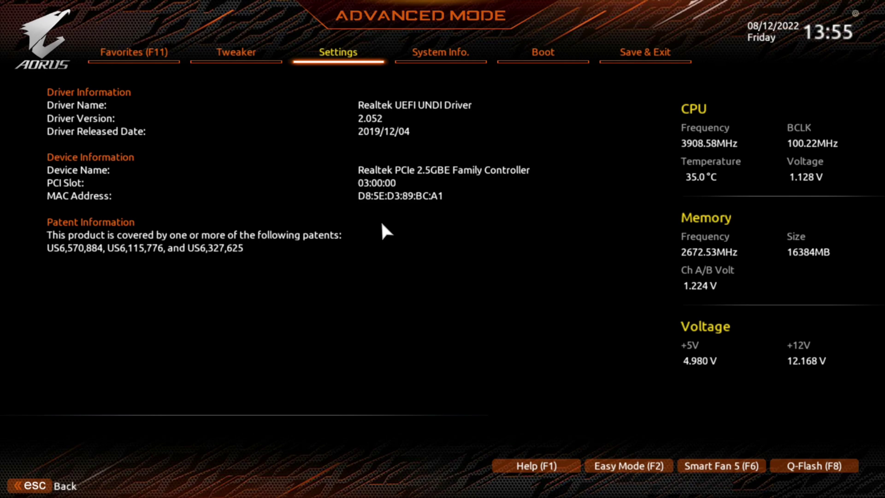
key(Escape)
key(Right)
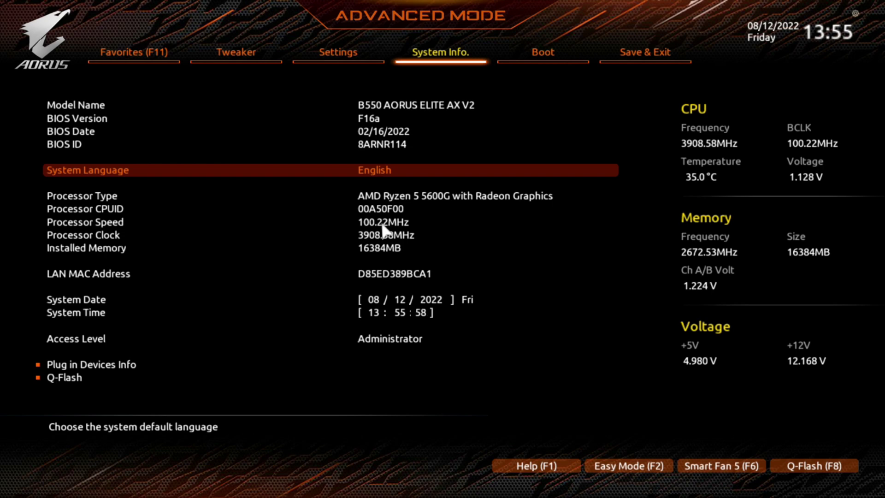
Check Plug in Devices Info, then show the Boot tab with Windows Boot Manager as Option #1
key(Down)
key(Down)
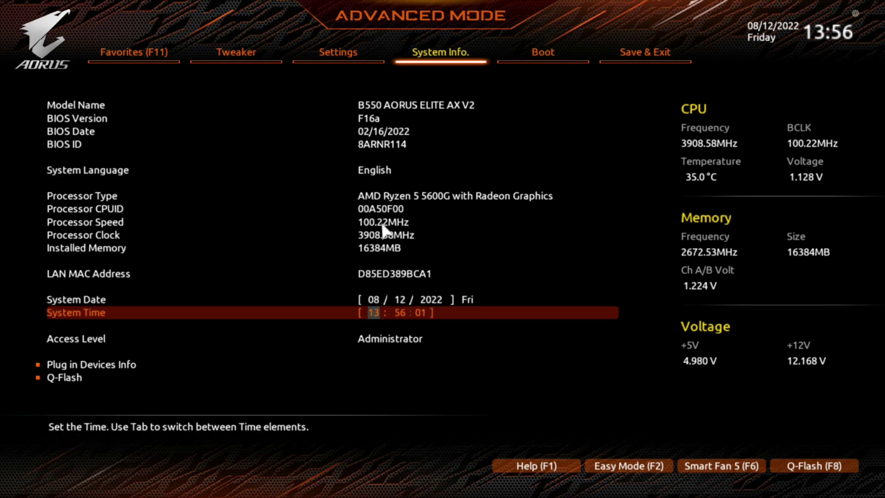
key(Down)
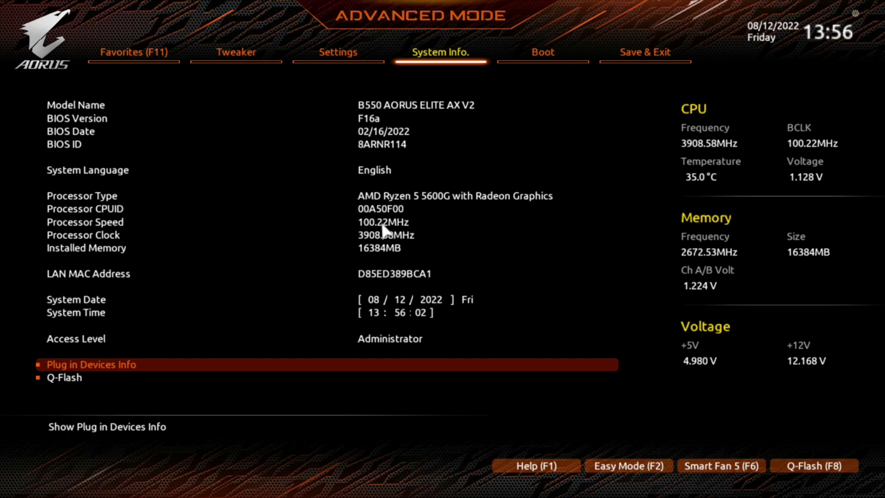
key(Return)
key(Escape)
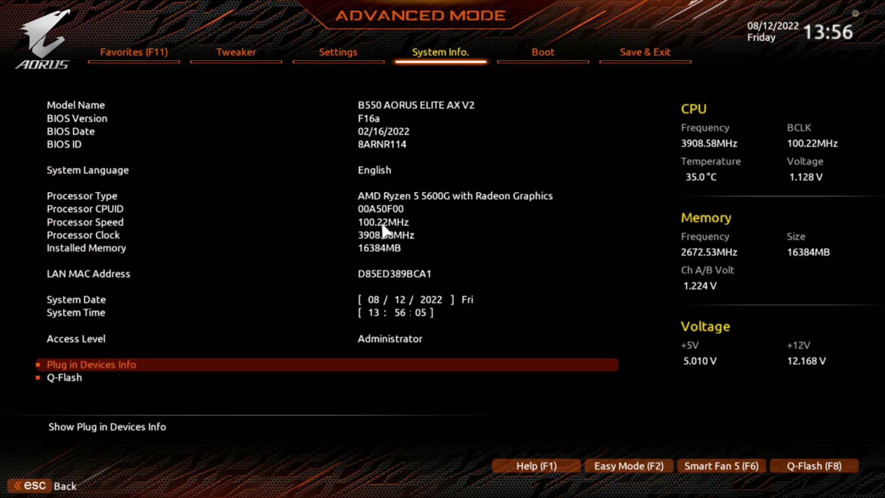
key(Down)
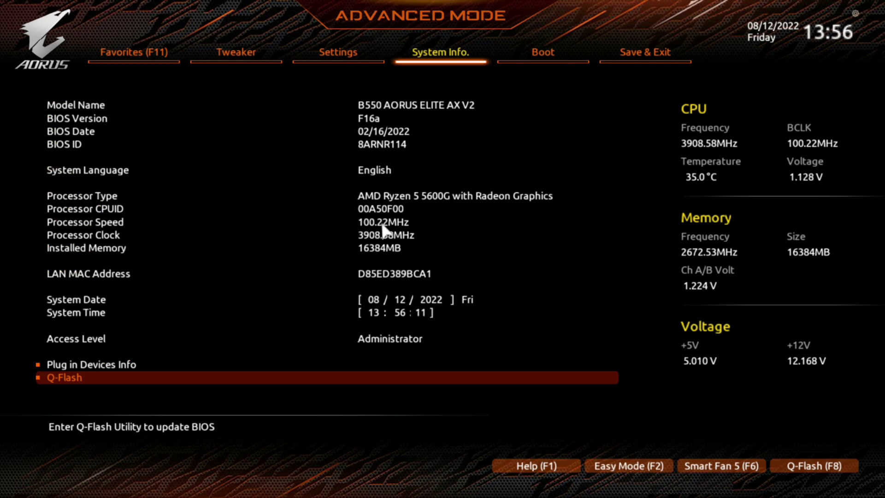
key(Up)
key(Up)
key(Up)
key(Up)
key(Up)
key(Up)
key(Up)
key(Up)
key(Up)
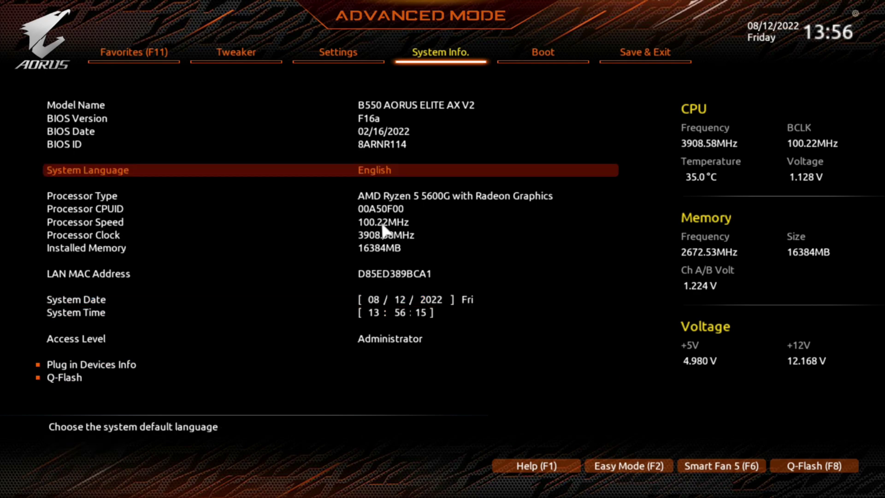
key(Right)
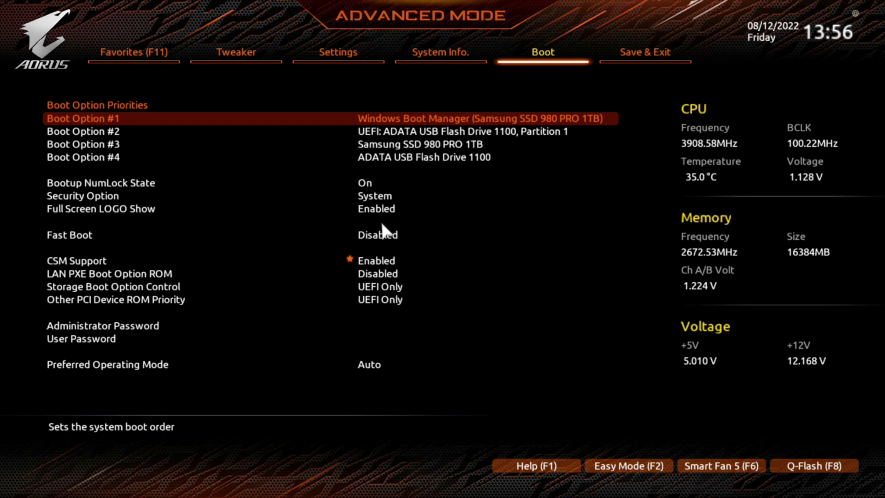
Review Boot tab options from Bootup NumLock State down to Preferred Operating Mode, confirming CSM Support Enabled
key(Down)
key(Down)
key(Down)
key(Down)
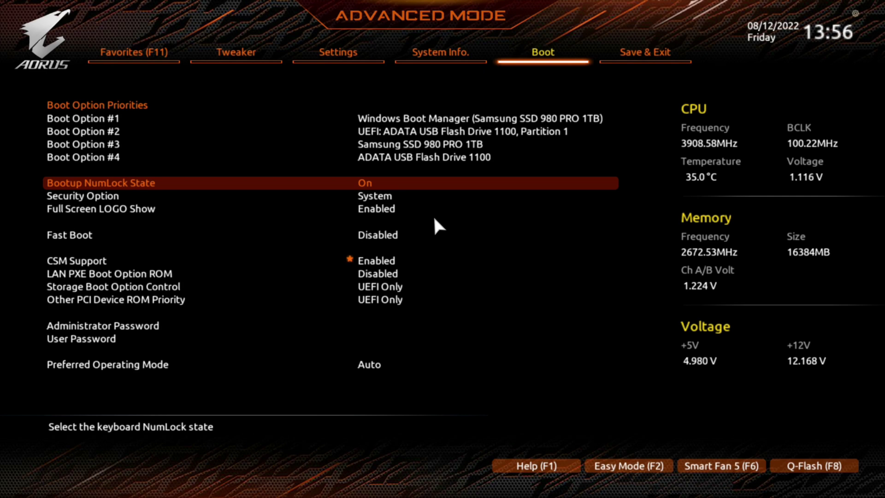
key(Down)
key(Down)
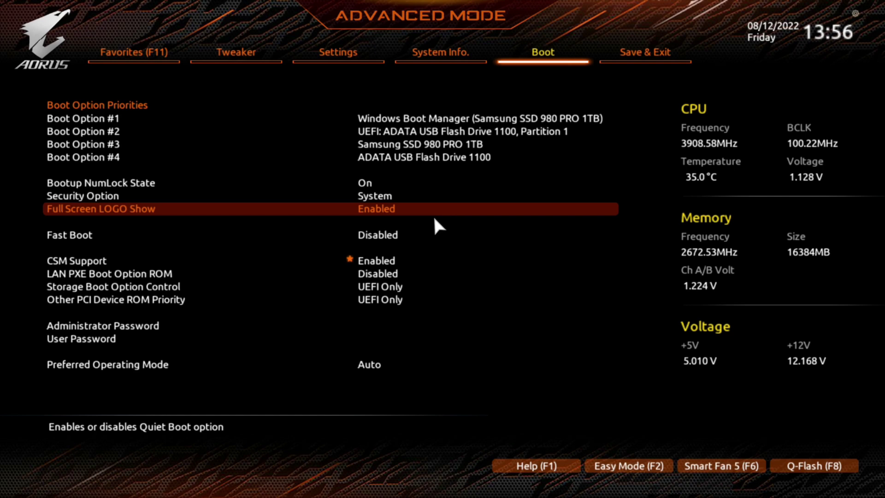
key(Down)
key(Down)
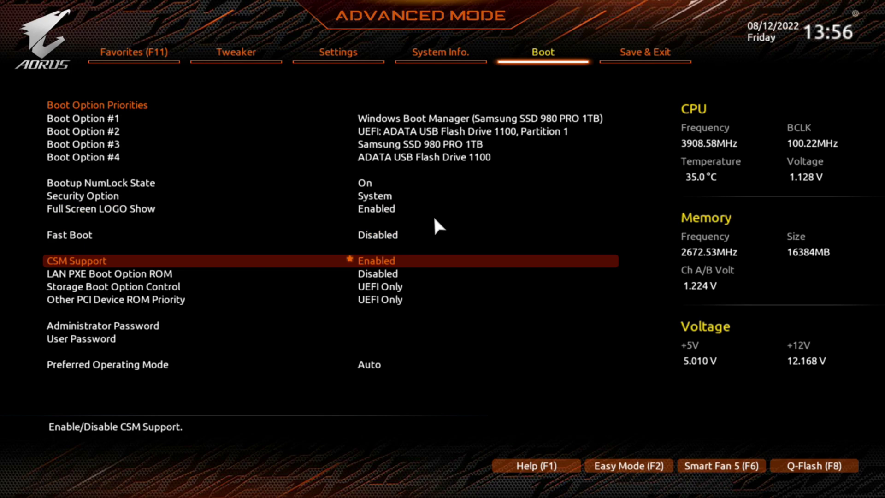
key(Down)
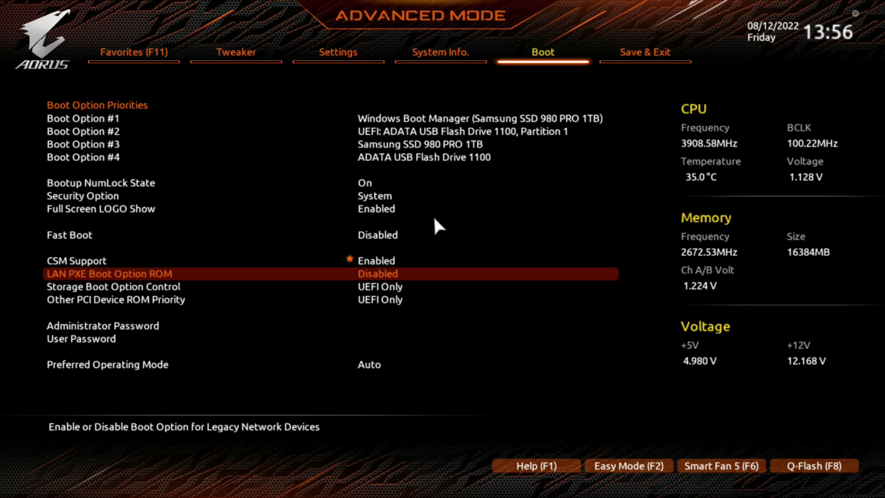
key(Down)
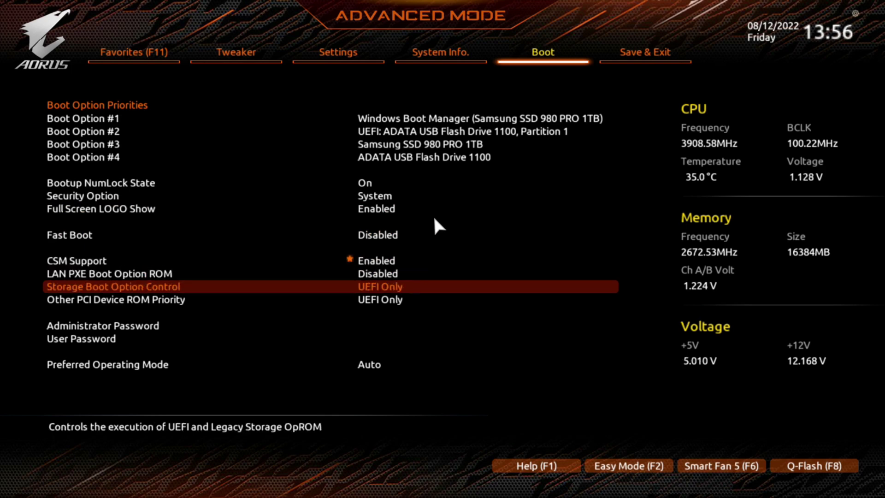
key(Down)
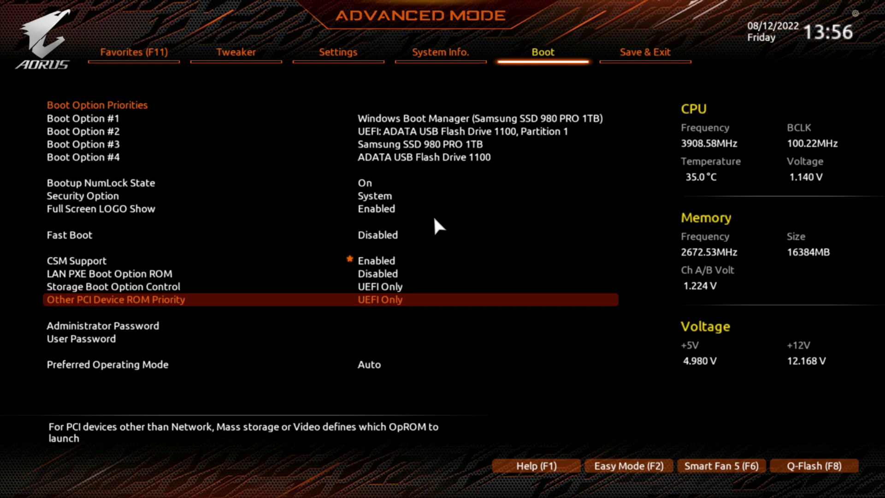
key(Down)
key(Down)
key(Down)
key(Down)
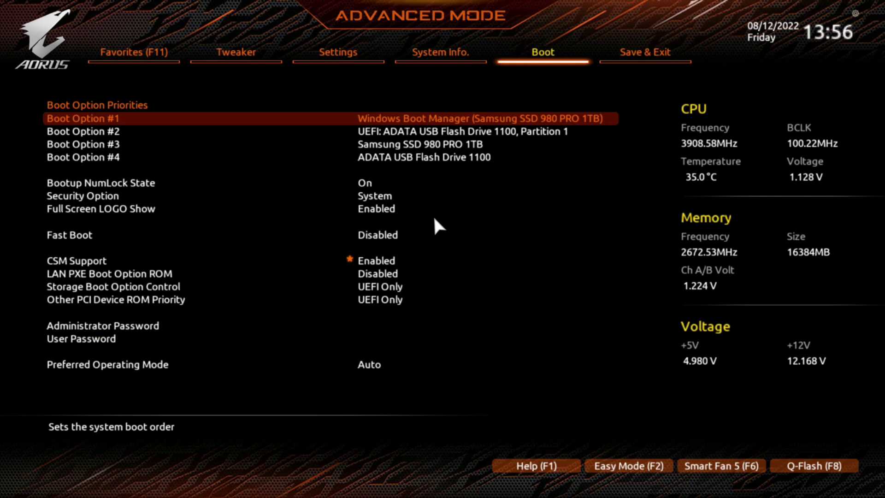
key(Up)
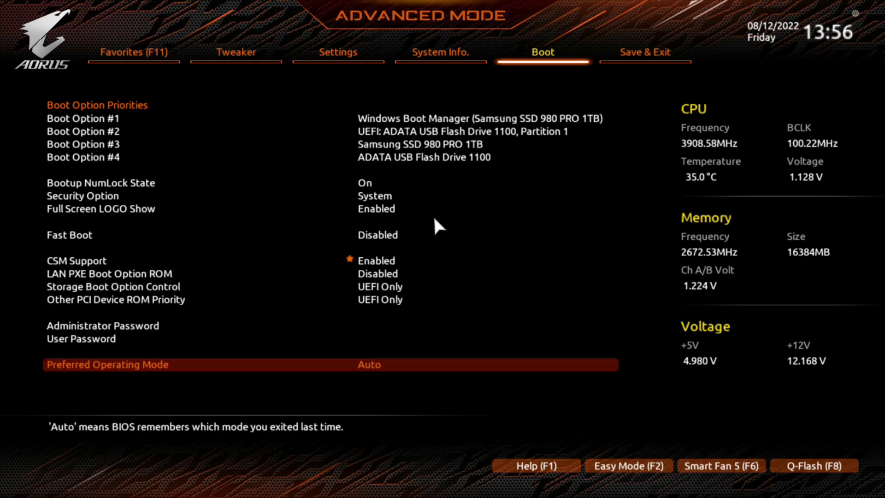
key(Right)
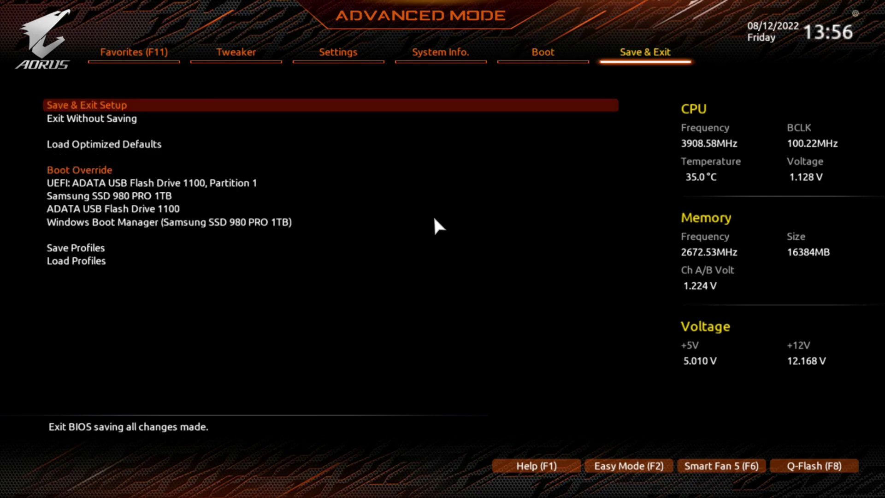
key(Left)
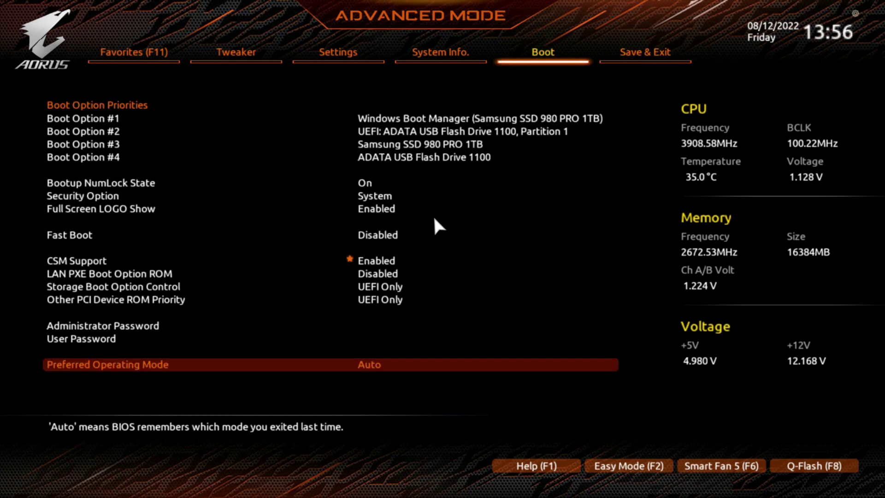
key(Right)
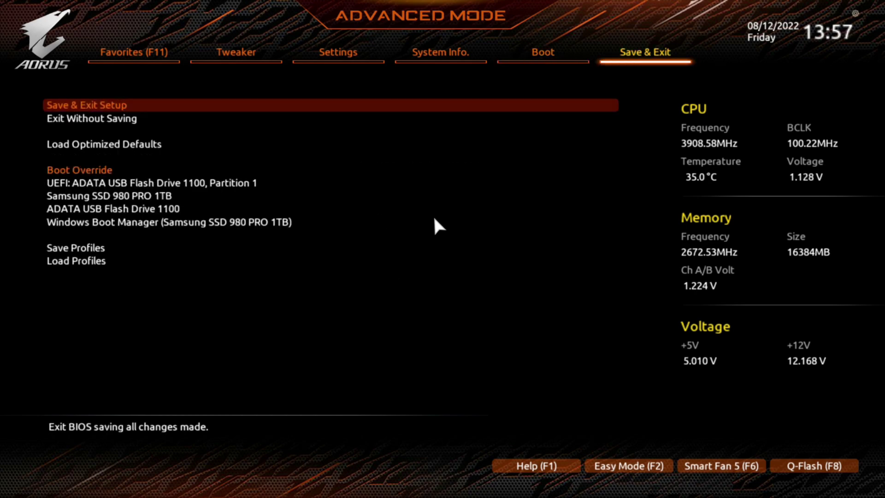